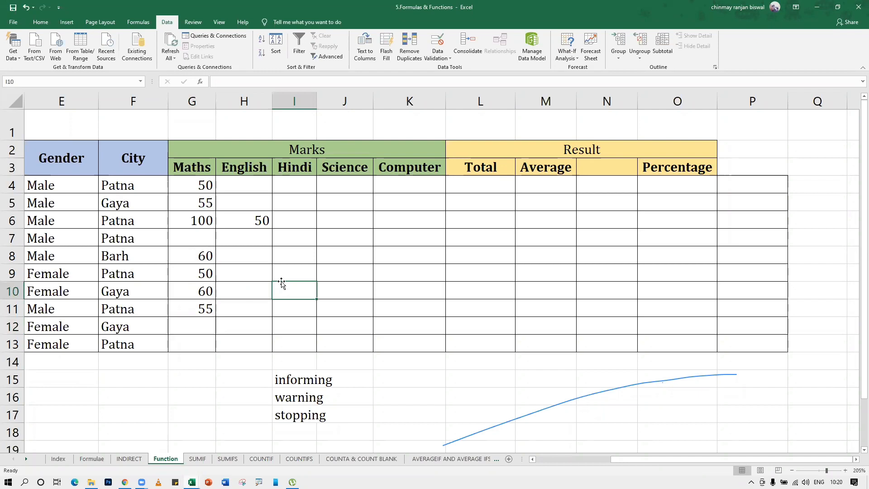
Switch to the Data Validation workbook and scroll to show the validation table columns A–J
click(281, 271)
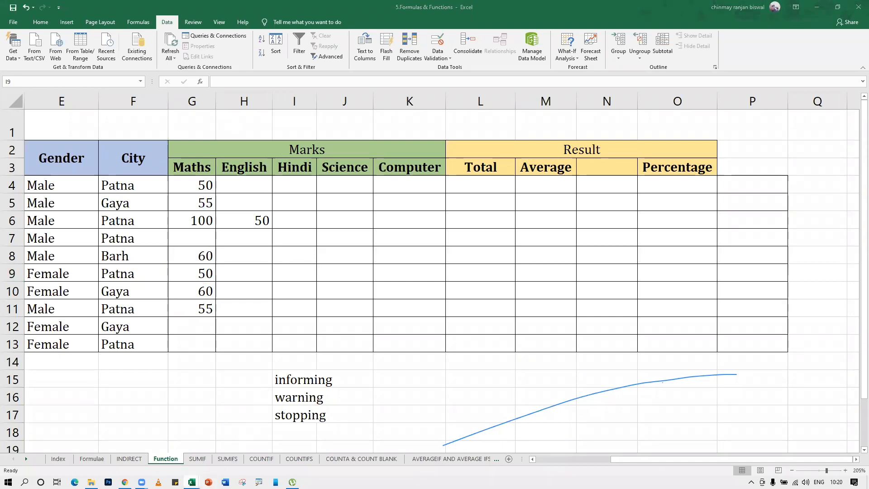
mouse_move(192, 482)
click(245, 435)
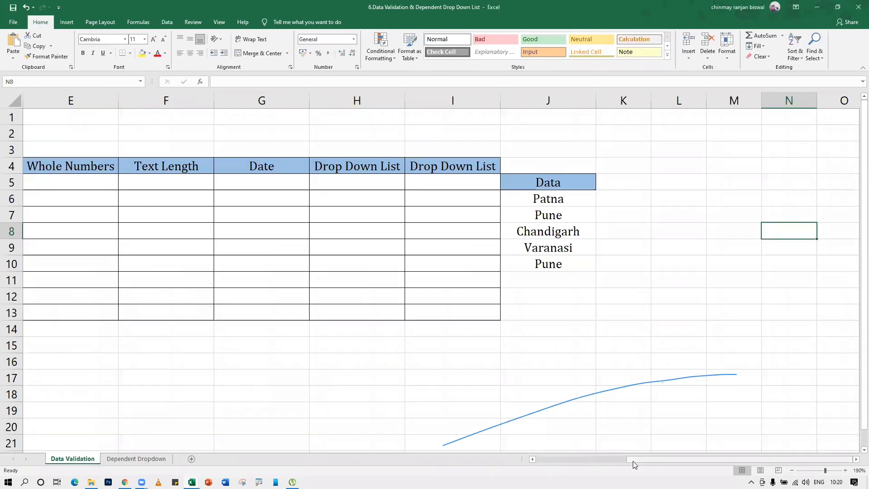
drag(633, 461, 543, 460)
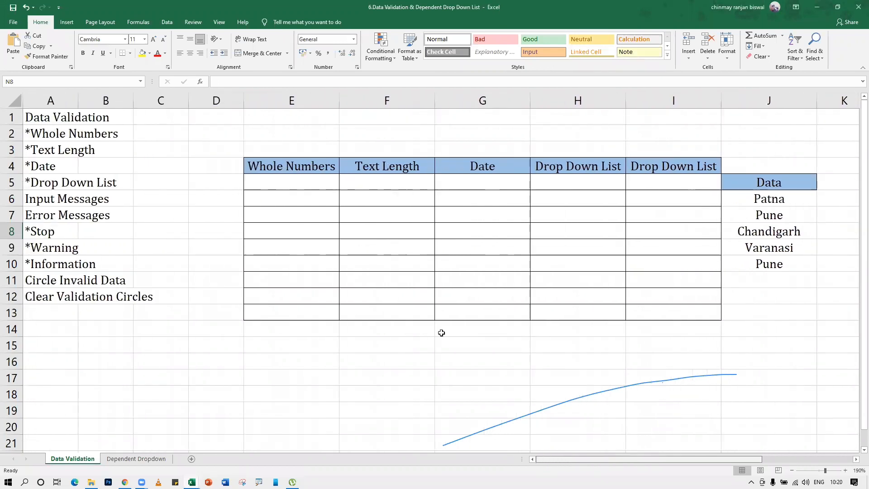
click(322, 199)
click(378, 186)
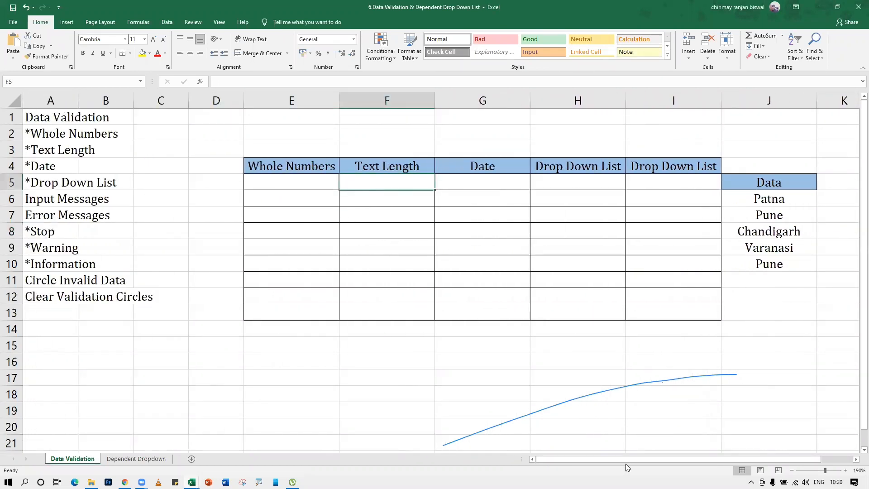
drag(628, 460, 667, 457)
click(365, 380)
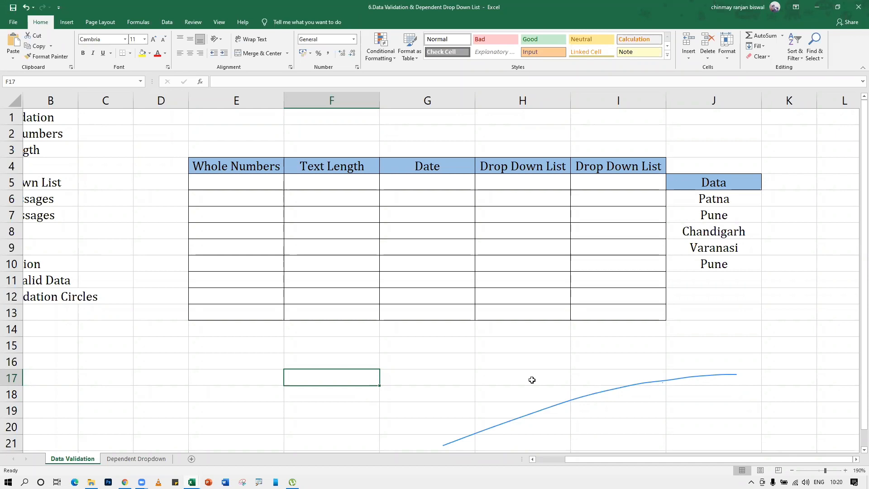
Add a Text length validation between 6 and 10 characters to F5:F13
click(365, 237)
drag(330, 181, 328, 316)
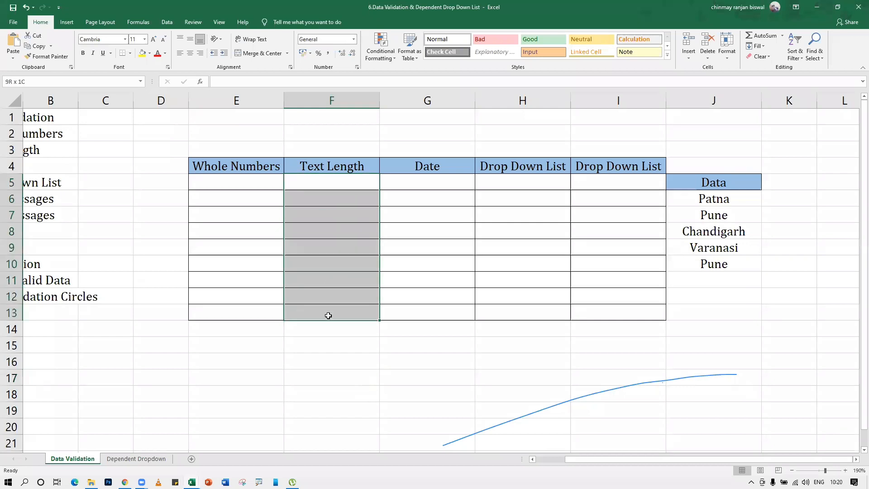
drag(286, 180, 317, 202)
drag(334, 275, 333, 314)
click(167, 22)
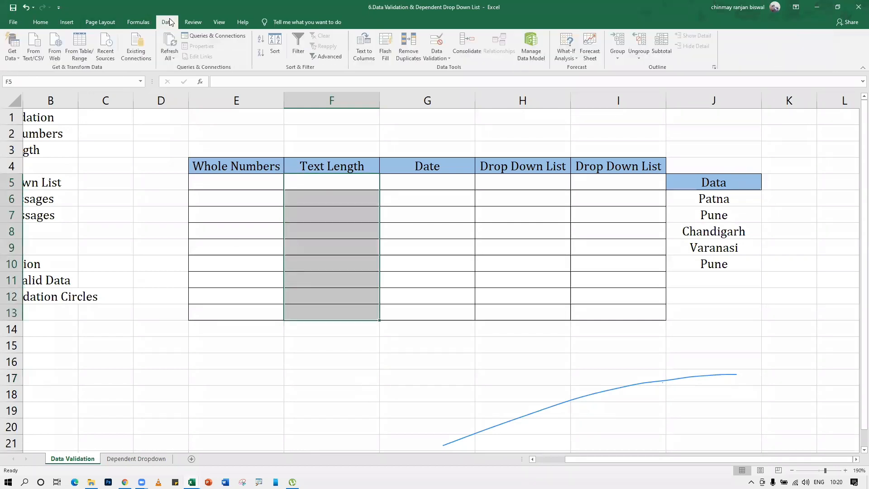
click(430, 42)
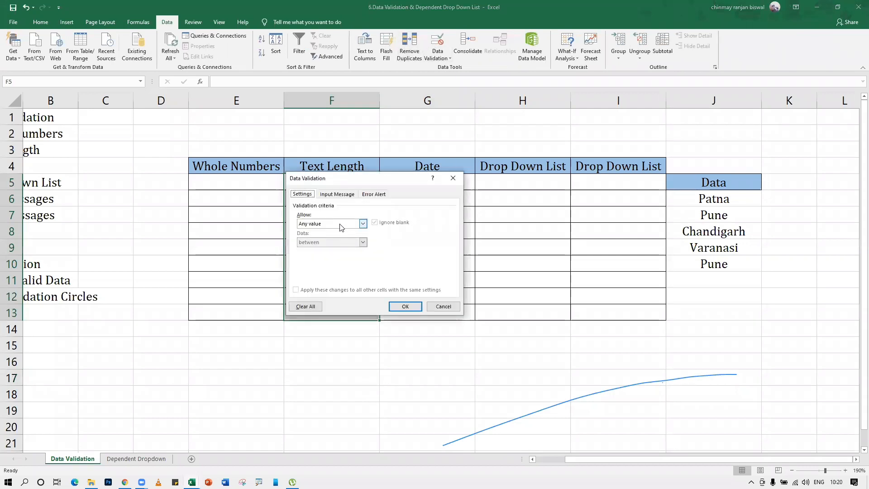
click(363, 224)
click(311, 268)
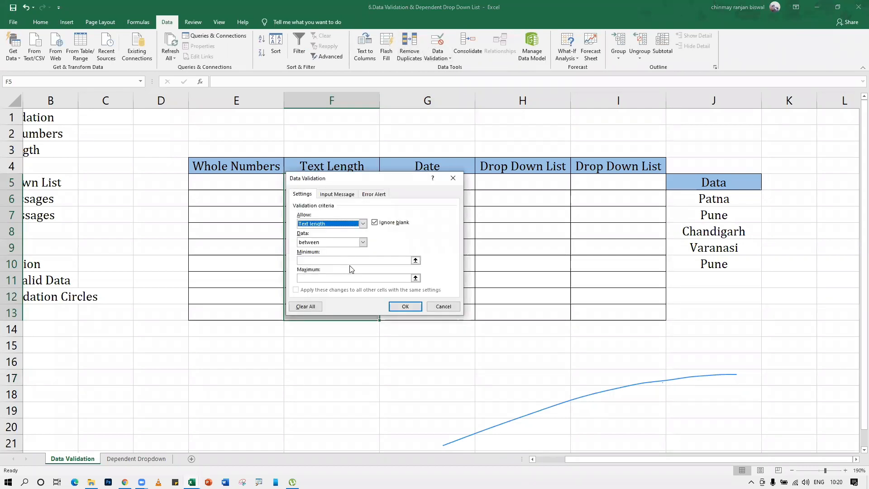
click(350, 258)
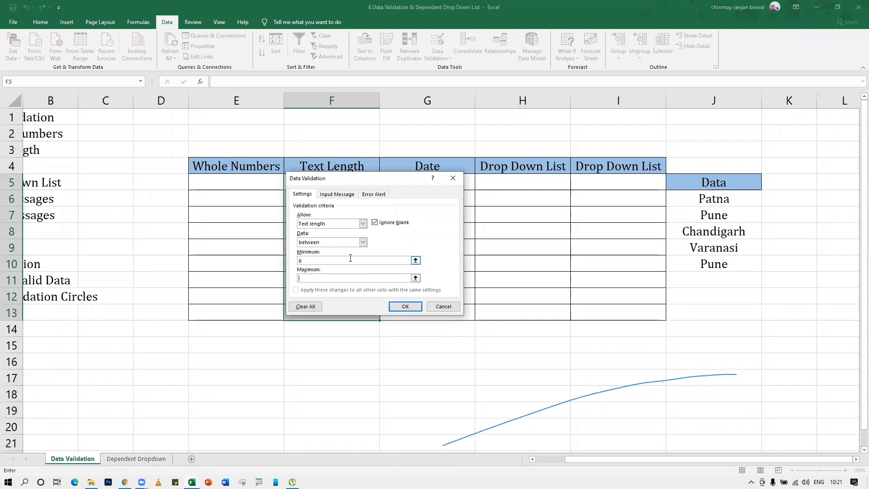
text(10)
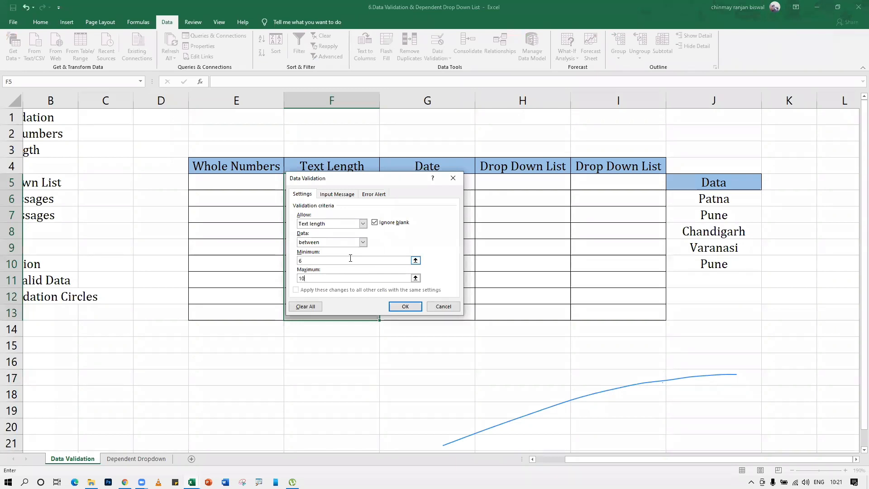
click(409, 311)
click(347, 212)
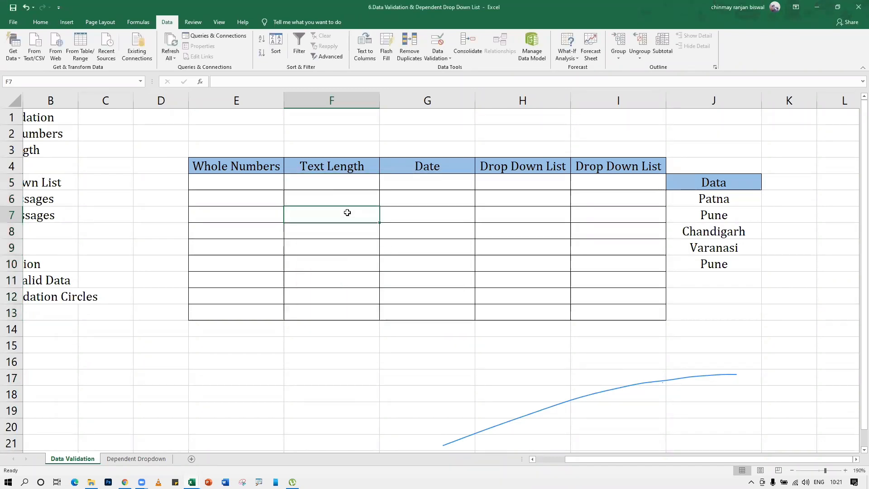
Enter Ramya in F7, cancel the length error, then enter Pranaya instead
text(Ramya)
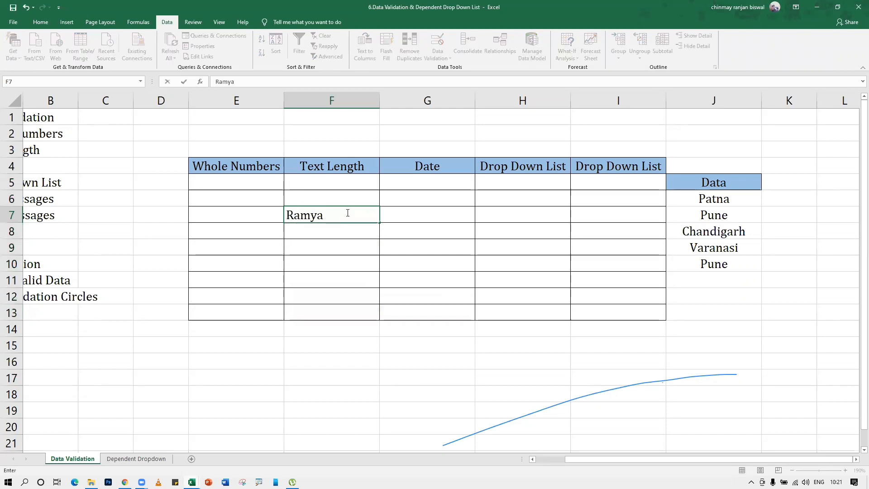
key(Return)
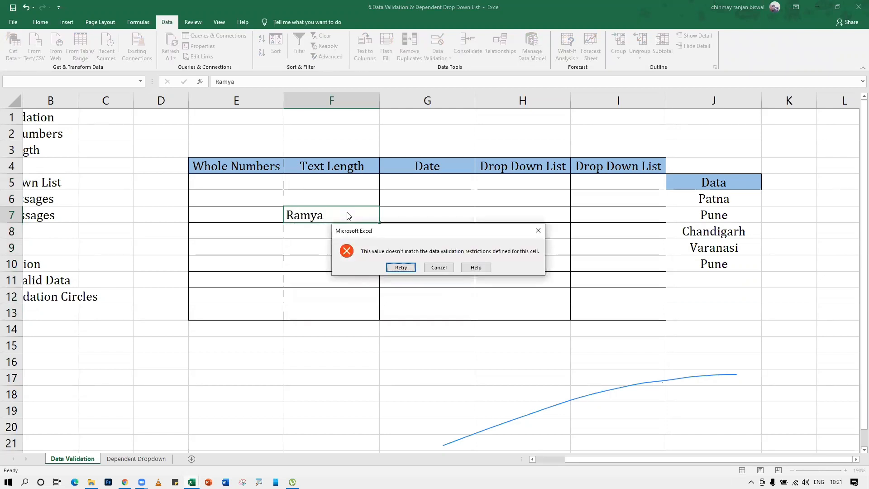
click(437, 267)
text(Pranaya)
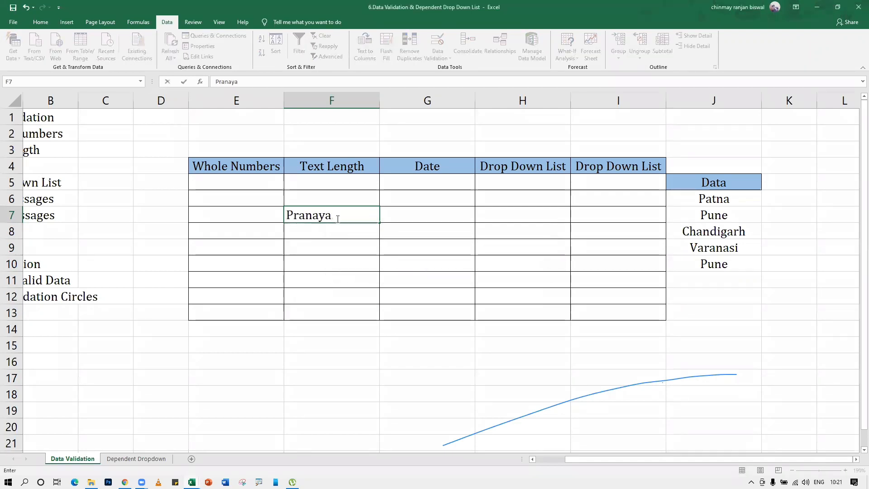
key(Return)
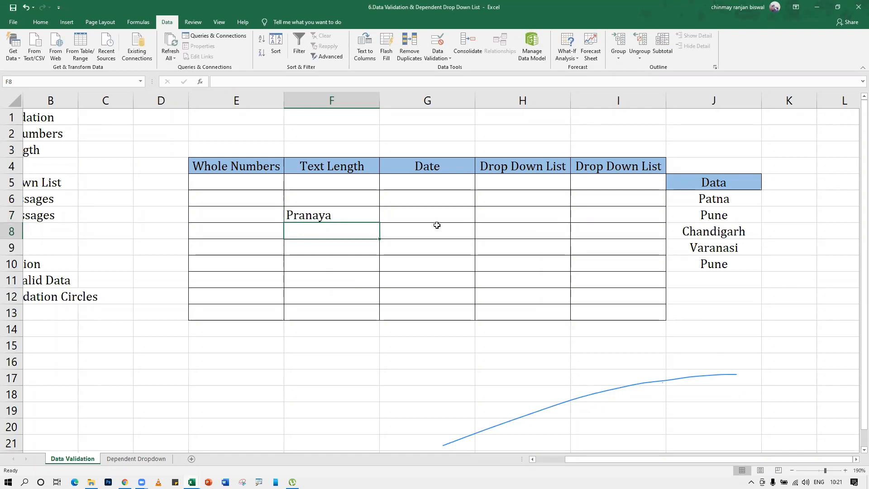
drag(450, 186, 461, 312)
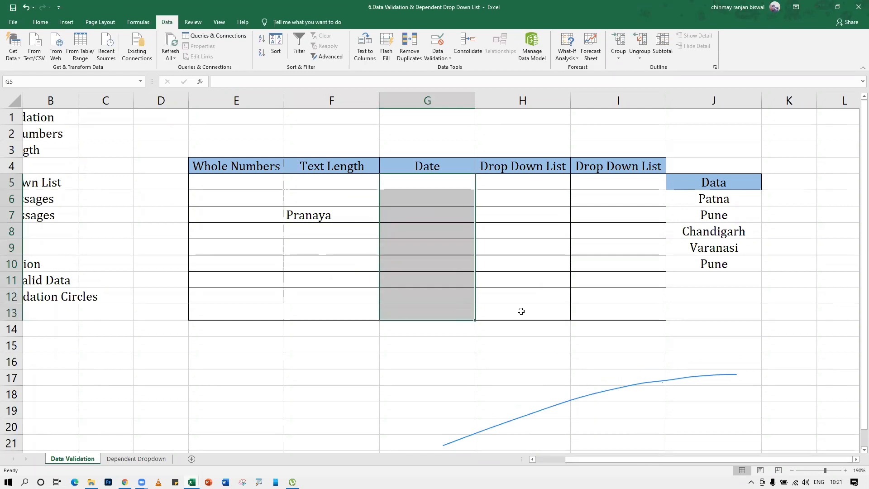
Delete the test name Pranaya from cell F7
click(326, 212)
key(Delete)
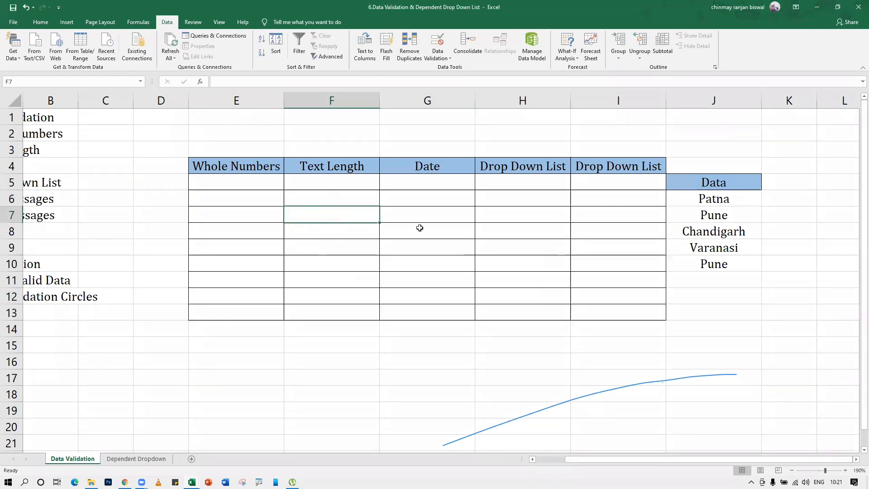
click(419, 227)
click(443, 179)
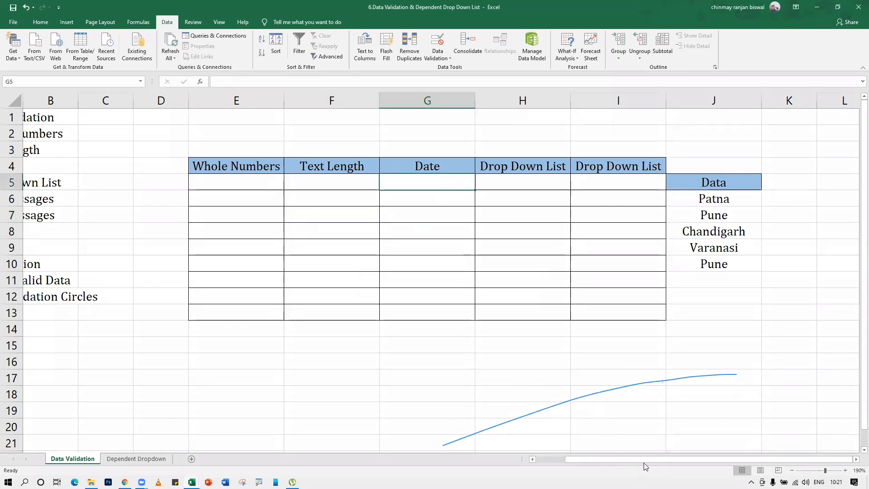
Zoom the sheet to 220% and move to the Drop Down List cell H5
click(860, 190)
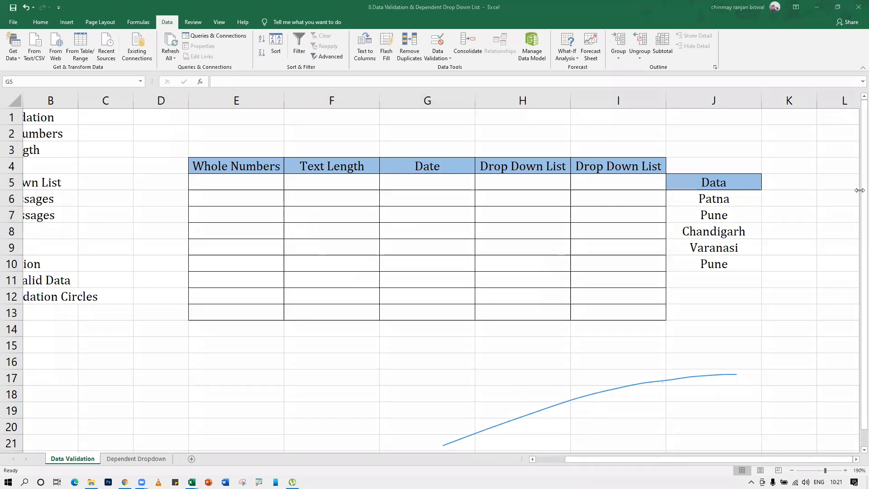
click(639, 427)
drag(605, 460, 672, 460)
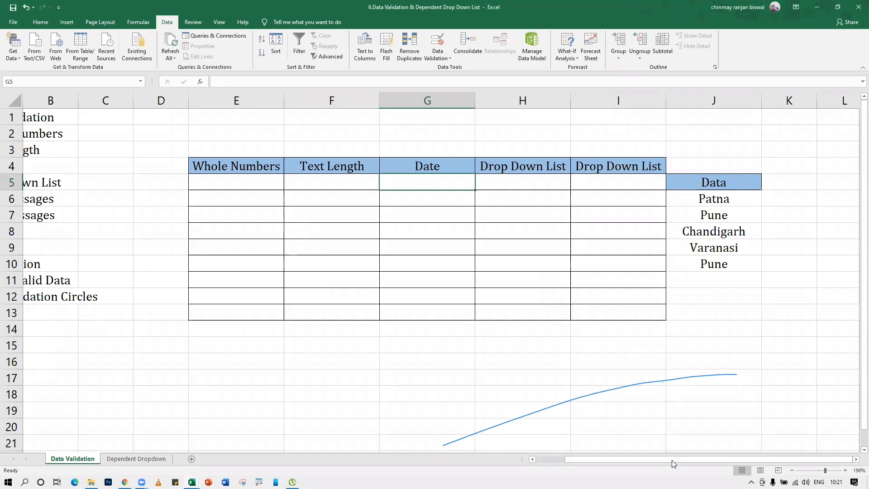
click(507, 211)
scroll(629, 344, up, 2)
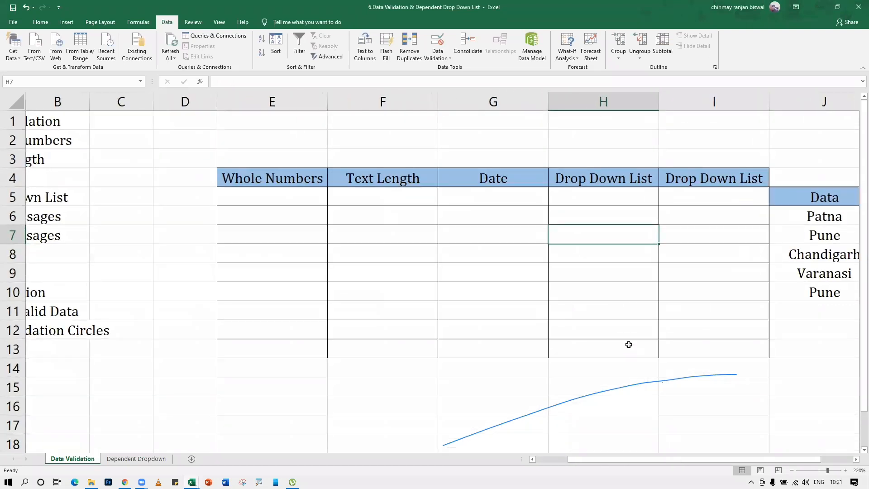
drag(627, 461, 652, 461)
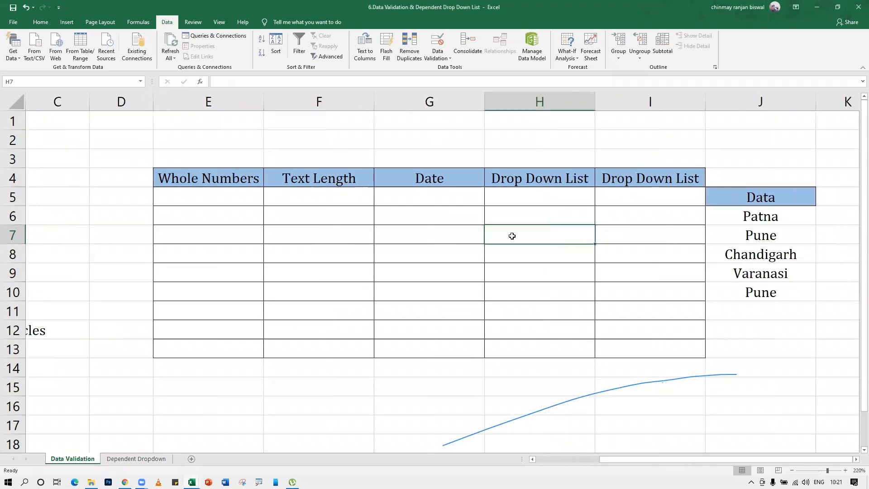
click(518, 194)
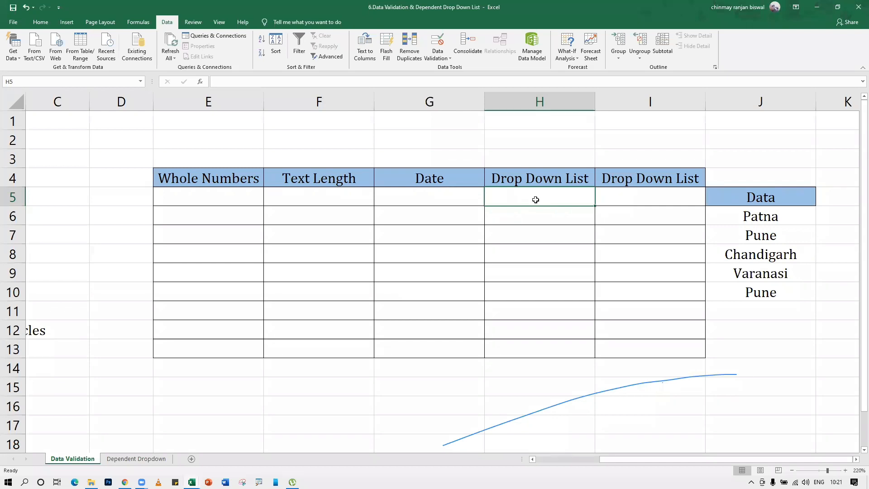
Enter test values Female, Femail, Mail, Male, Mal and Mel into H5:H10
text(Fema)
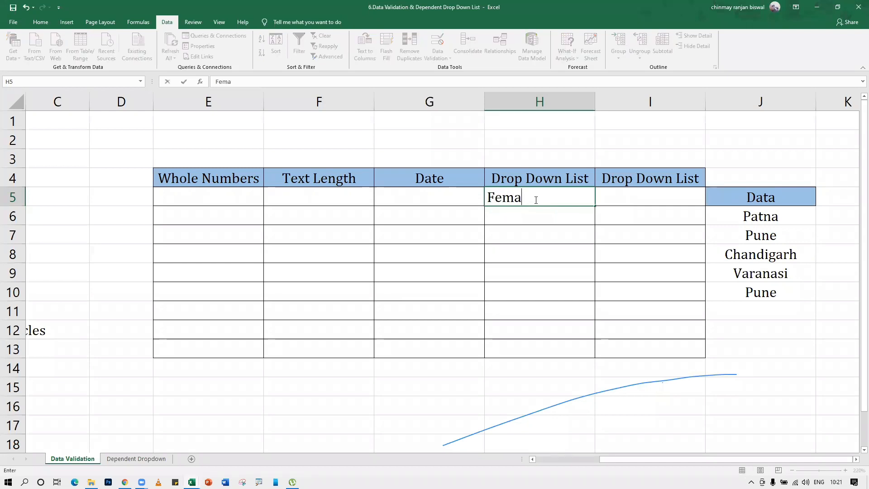
text(l)
key(BackSpace)
text(ke)
key(BackSpace)
key(BackSpace)
text(le)
key(Return)
text(Femail)
key(Return)
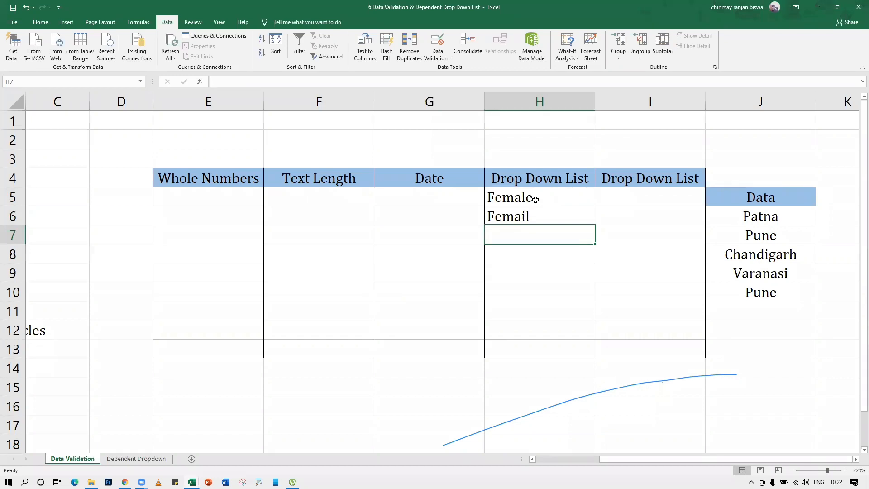
text(Mail)
key(Return)
text(Ma)
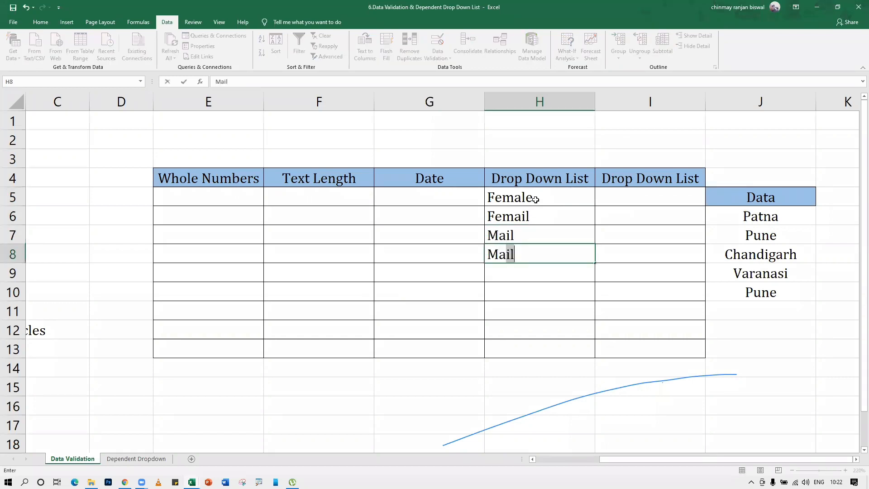
text(le)
key(Return)
text(Mal)
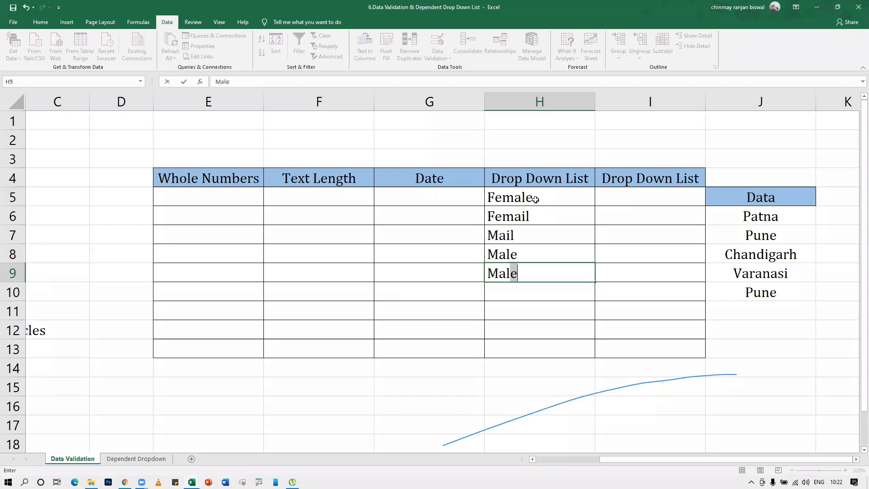
key(Delete)
key(Return)
text(Mel)
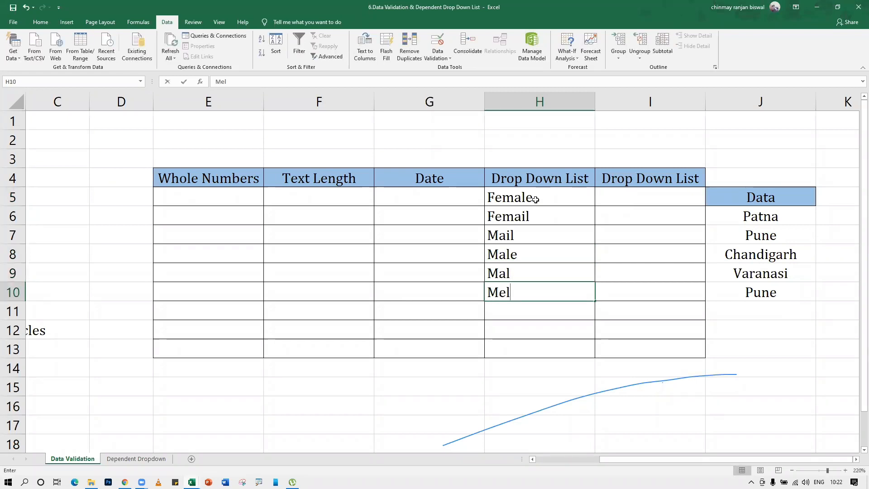
key(Return)
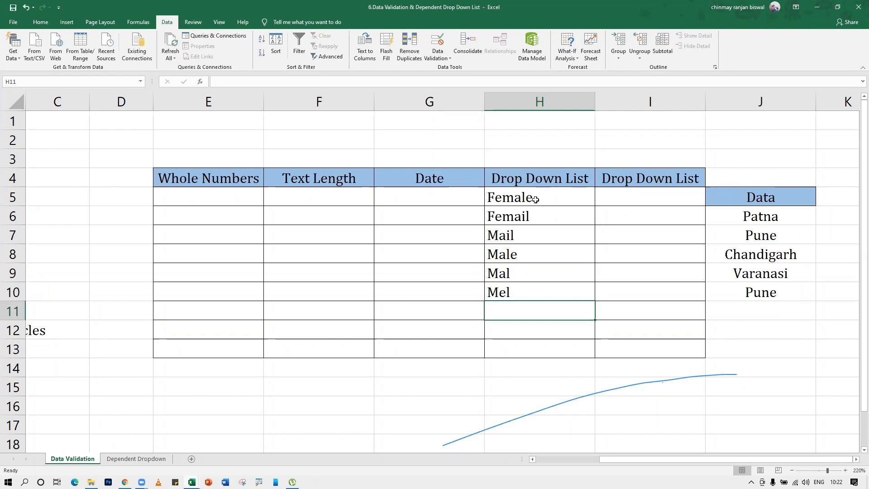
Clear the test entries cell by cell, starting from H5 downward
key(Up)
key(Up)
key(Up)
key(Up)
key(Up)
key(Up)
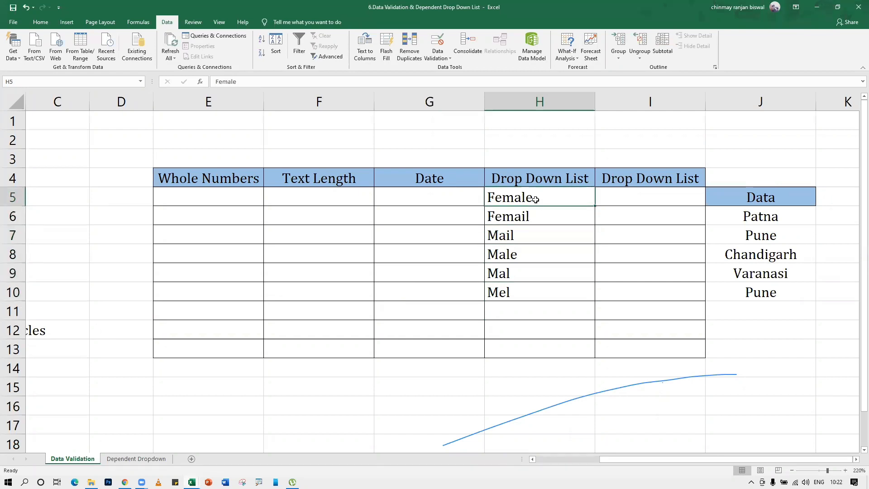
key(Delete)
key(Down)
key(Delete)
key(Down)
key(Delete)
key(Down)
key(Delete)
key(Down)
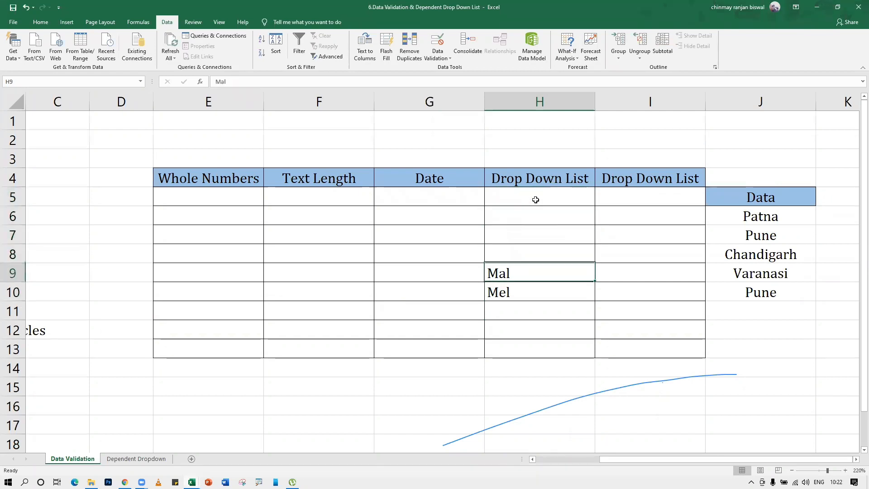
key(Delete)
key(Down)
key(Delete)
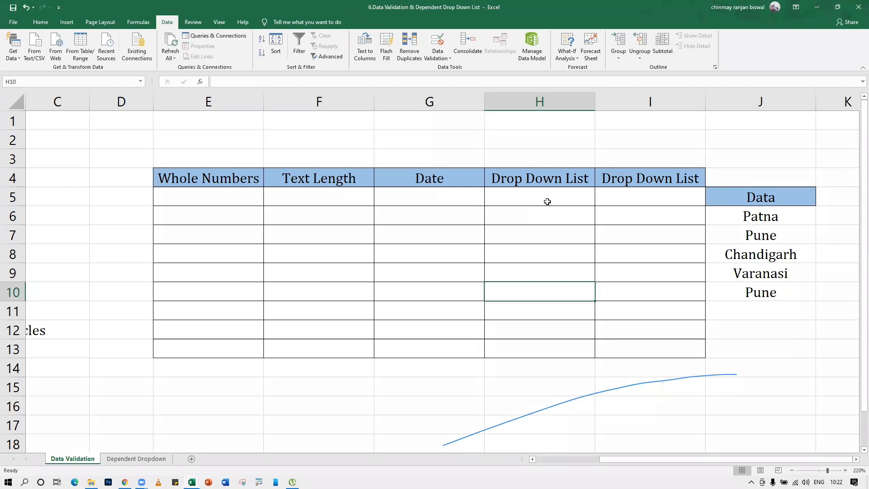
Apply a List validation to H5:H13 with source Male,Female.Others
drag(531, 196, 533, 348)
click(437, 45)
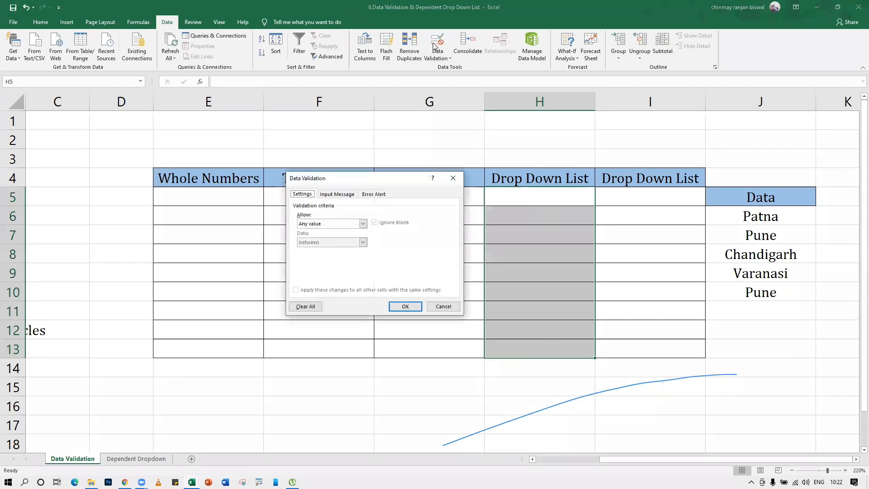
drag(345, 180, 304, 136)
click(322, 181)
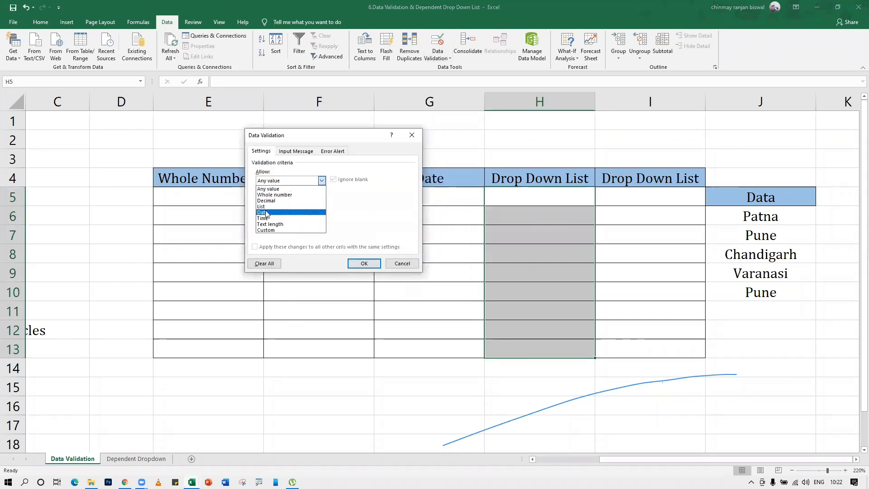
click(262, 207)
click(263, 218)
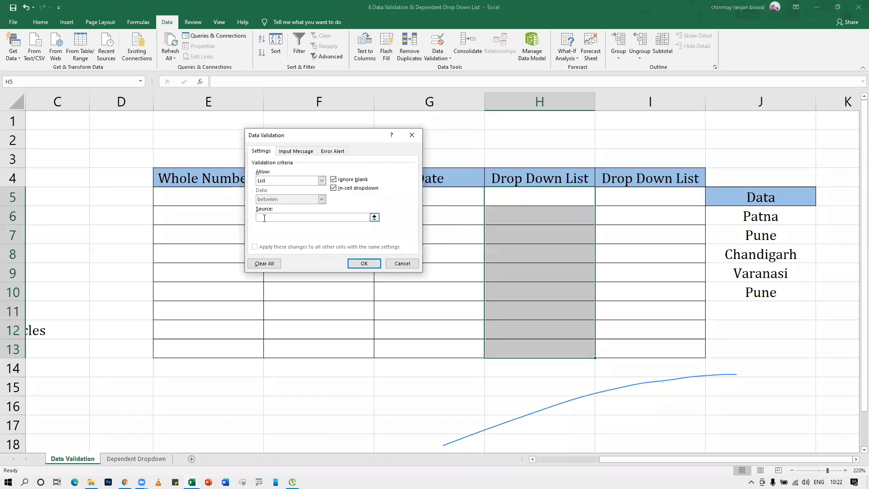
text(Male,Female.Others)
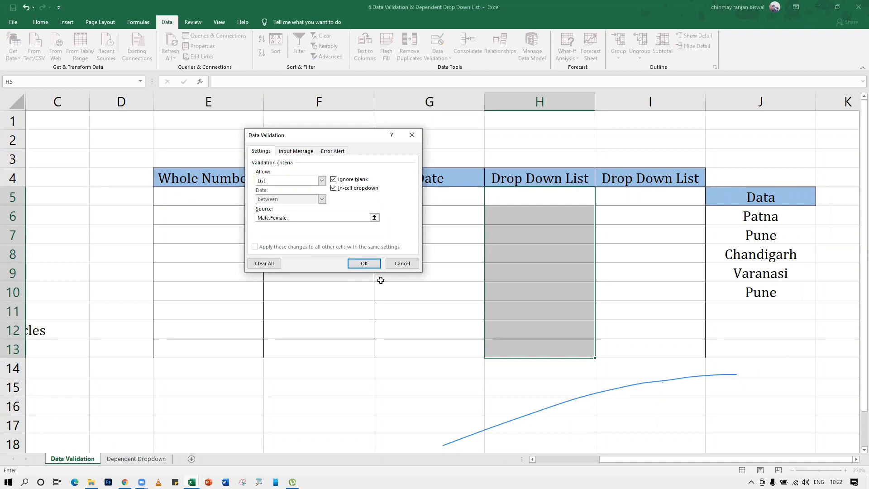
click(355, 264)
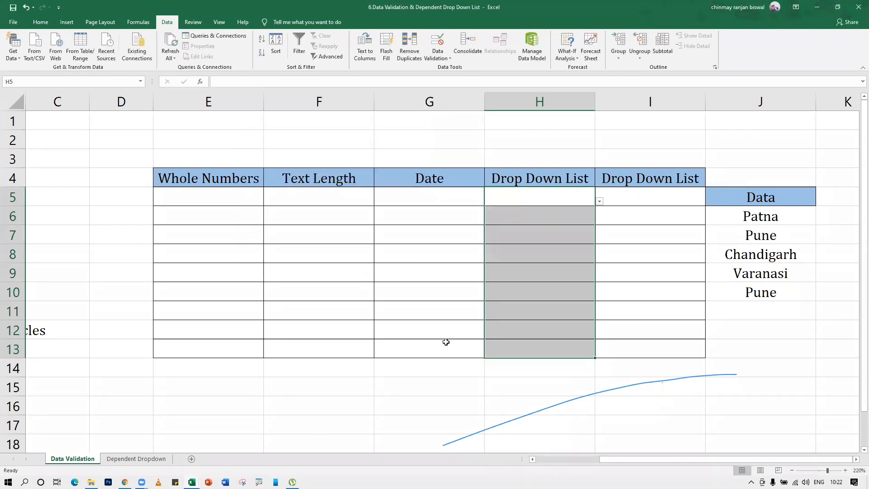
Open H5's dropdown to check the offered choices
click(525, 332)
click(583, 202)
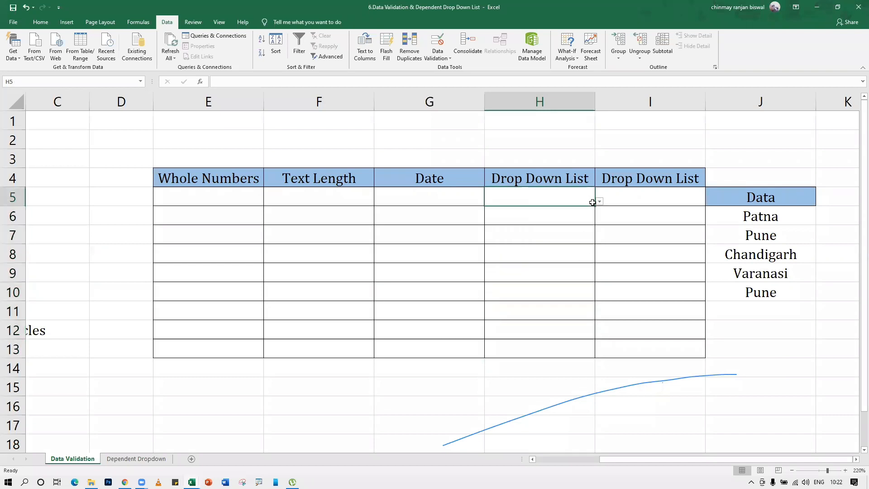
click(599, 201)
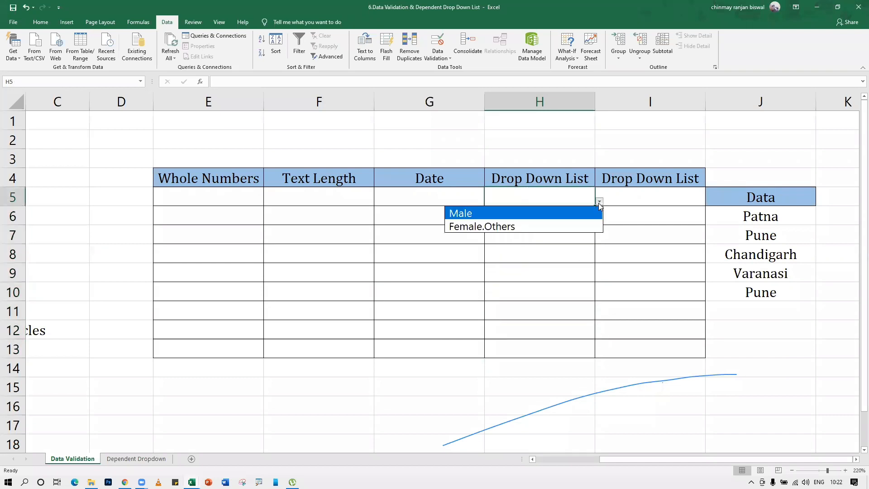
Correct the H5:H13 list source to Male,Female,Others
click(519, 203)
drag(534, 193, 536, 332)
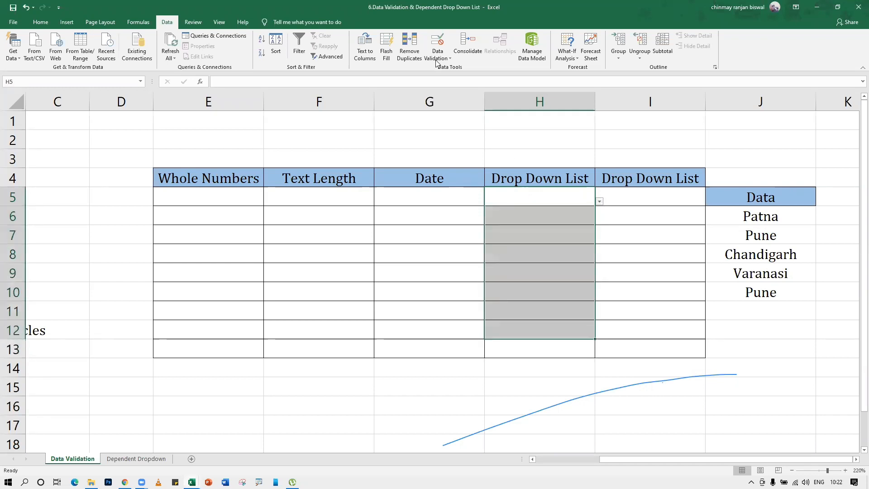
click(517, 312)
drag(538, 203, 533, 350)
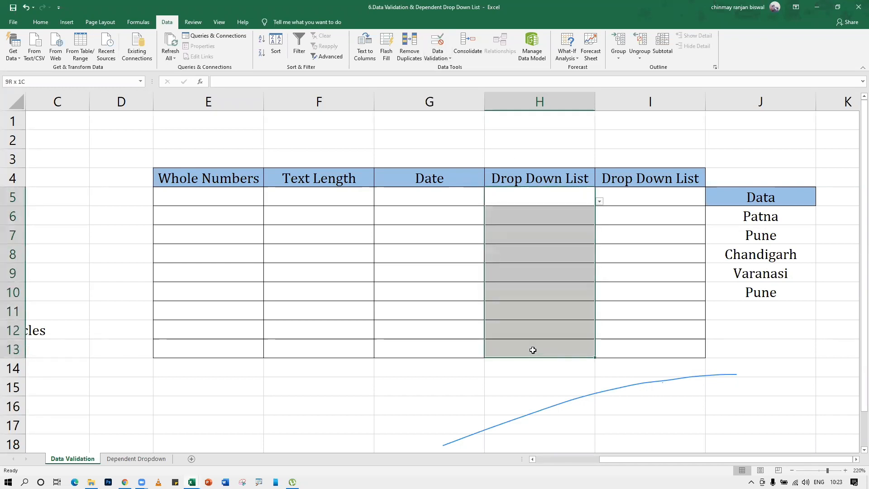
click(437, 44)
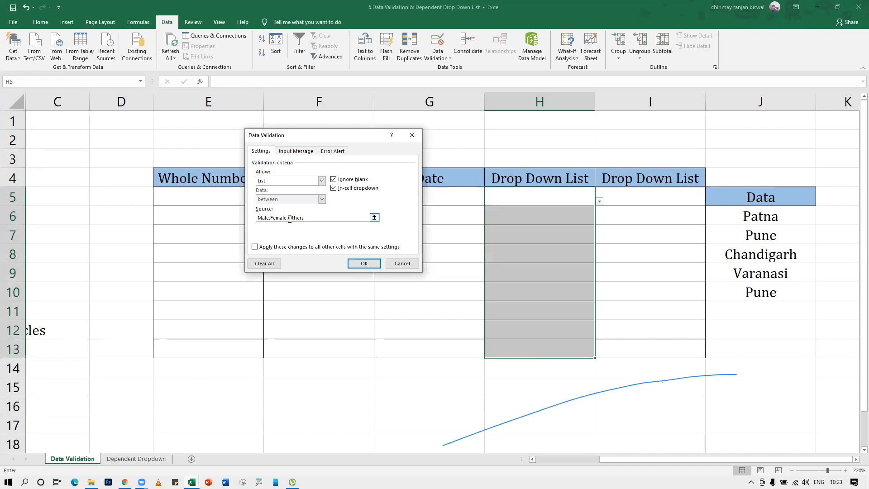
click(366, 268)
Pick Male, Female and Others from the dropdowns in H5, H6 and H7
click(555, 201)
click(599, 201)
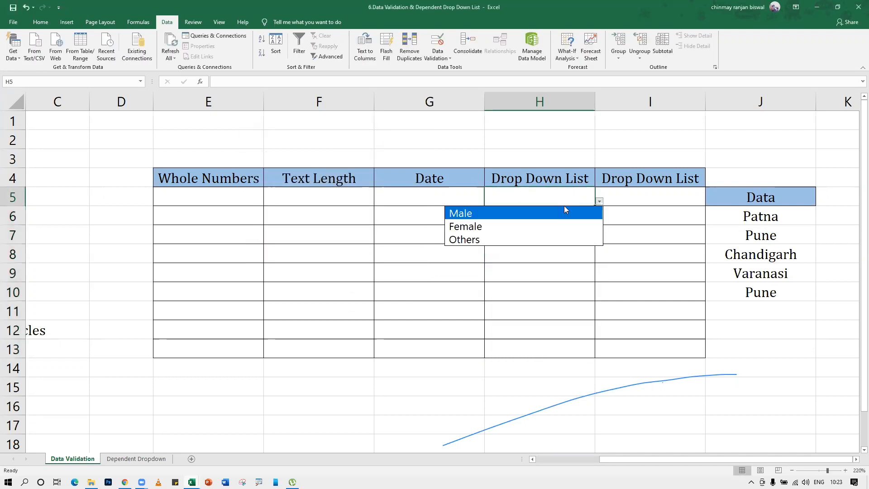
click(513, 214)
click(552, 217)
click(599, 220)
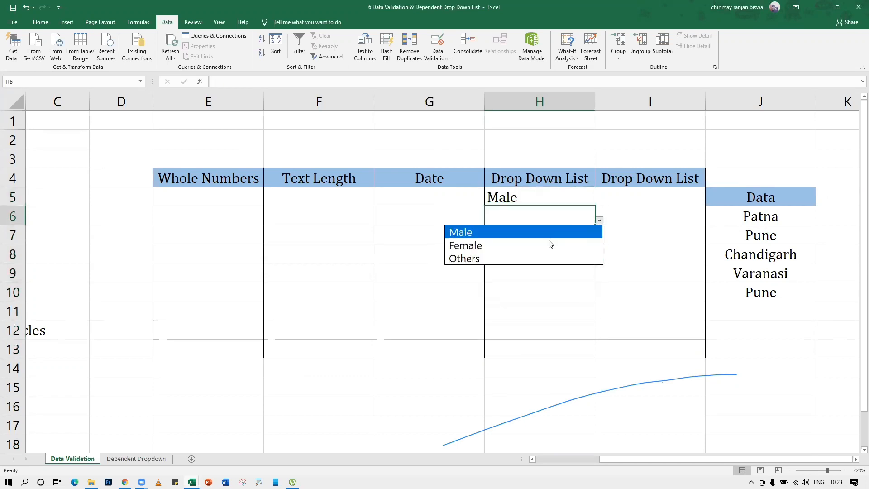
click(551, 245)
click(570, 237)
click(599, 240)
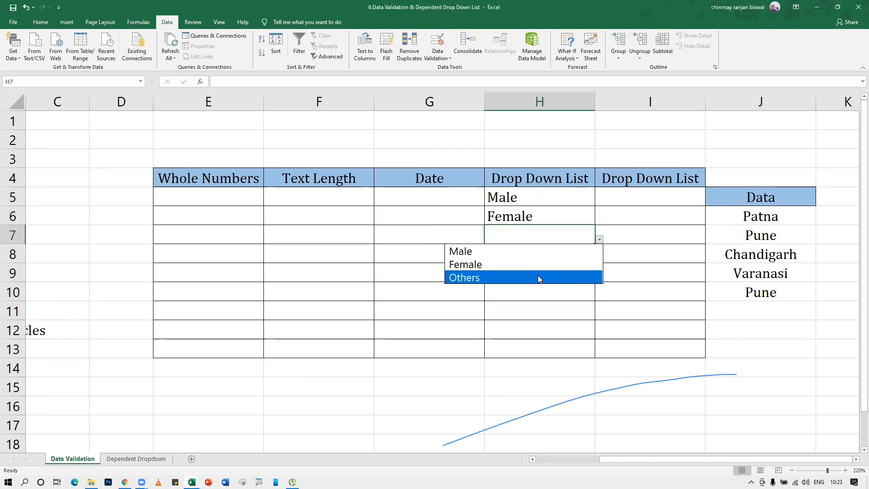
click(539, 278)
Type Male in H8 and Female in H9
click(542, 257)
text(Male)
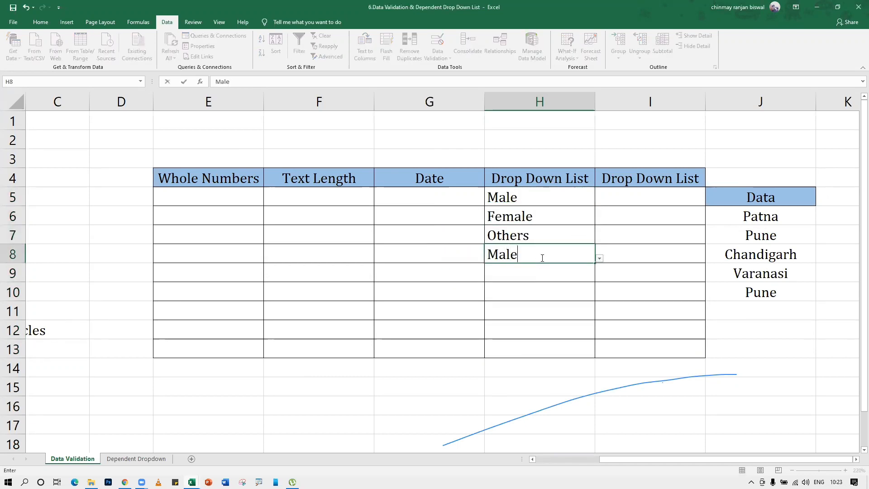
key(Return)
text(Female)
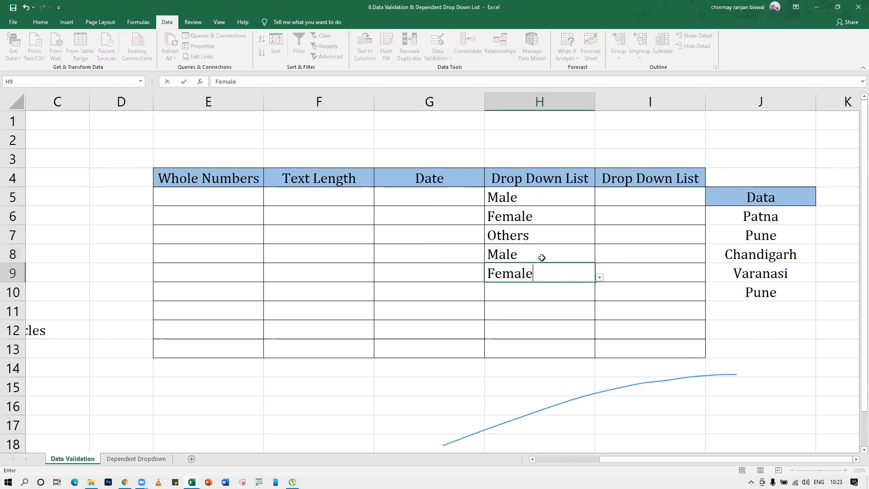
key(Return)
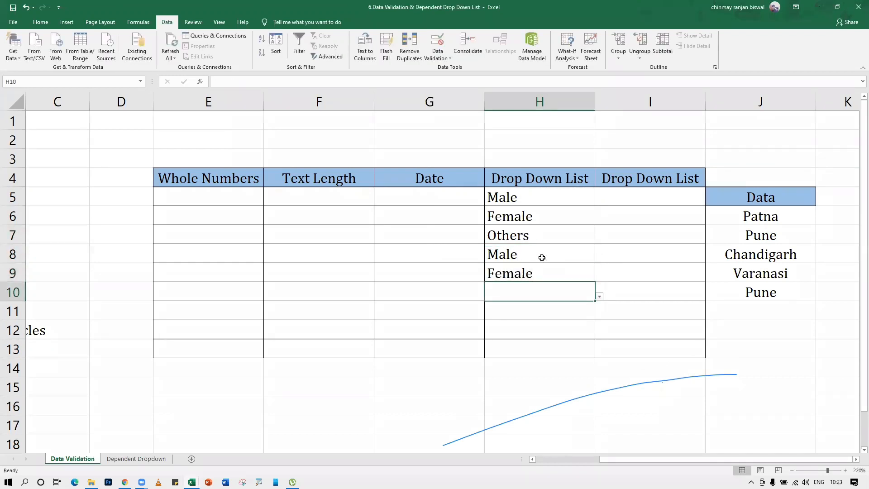
Try entering Femail in H10, see it rejected, and discard it
text(F)
key(BackSpace)
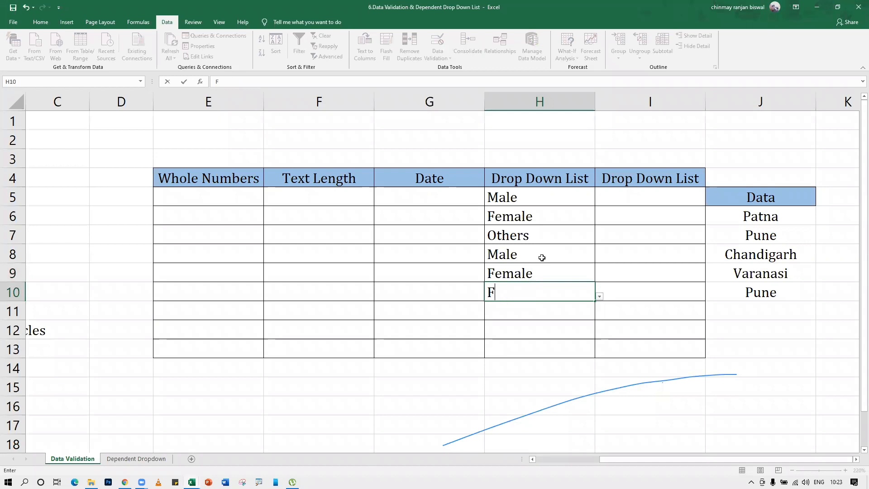
key(Return)
key(Return)
text(email)
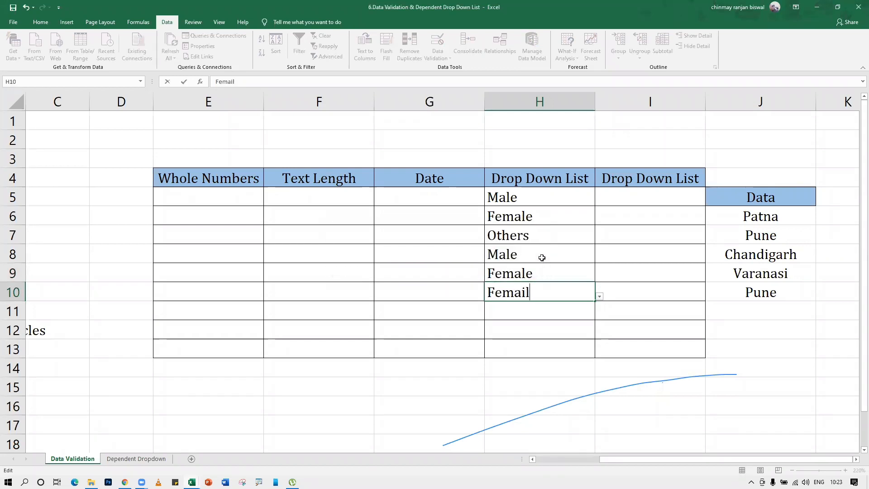
key(Return)
key(Return)
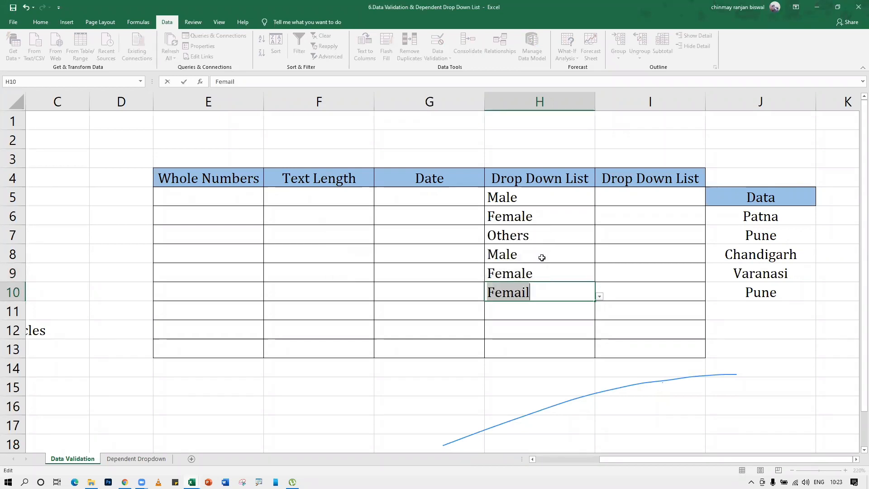
key(Escape)
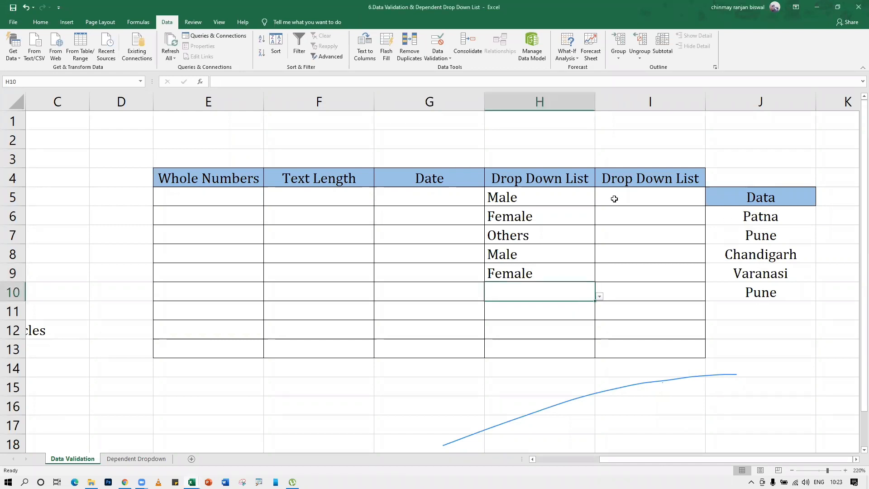
Apply a List validation to I5:I13 using the city names under Data as source
drag(613, 197, 625, 351)
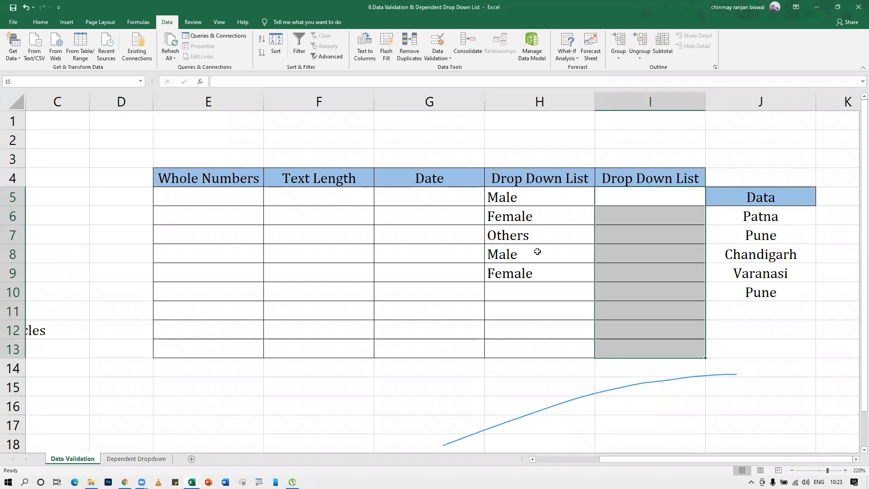
click(438, 45)
click(321, 180)
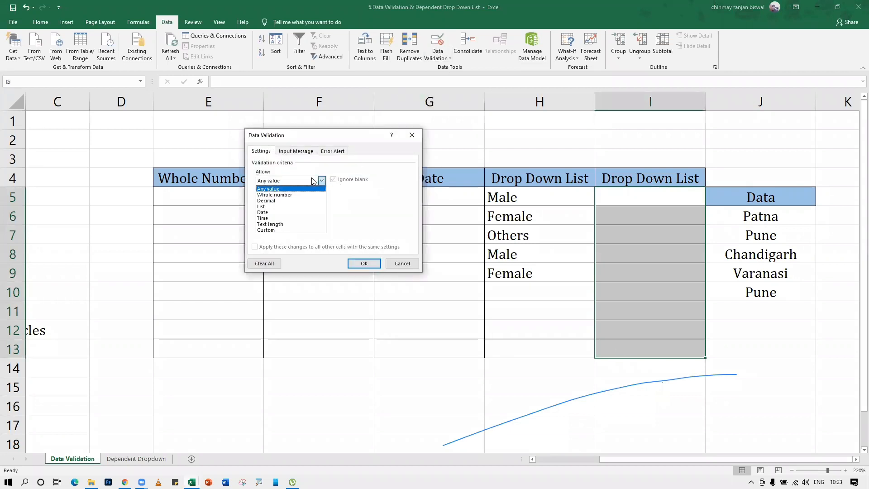
click(278, 207)
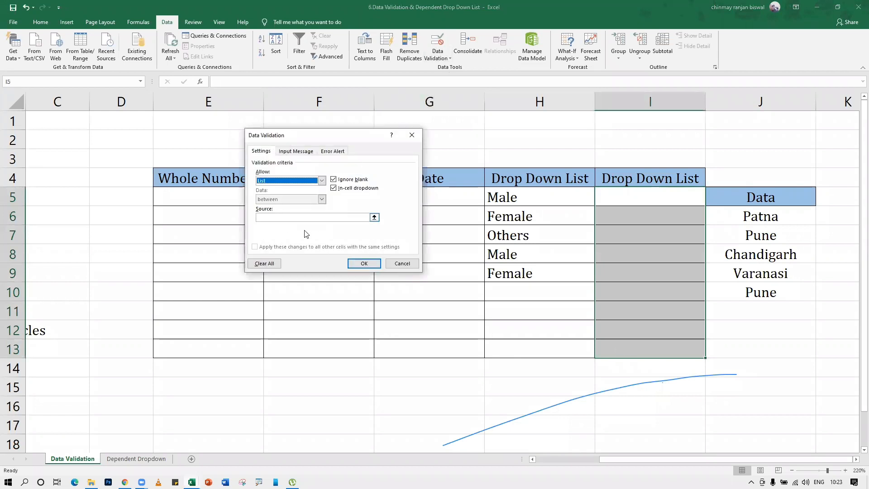
click(374, 217)
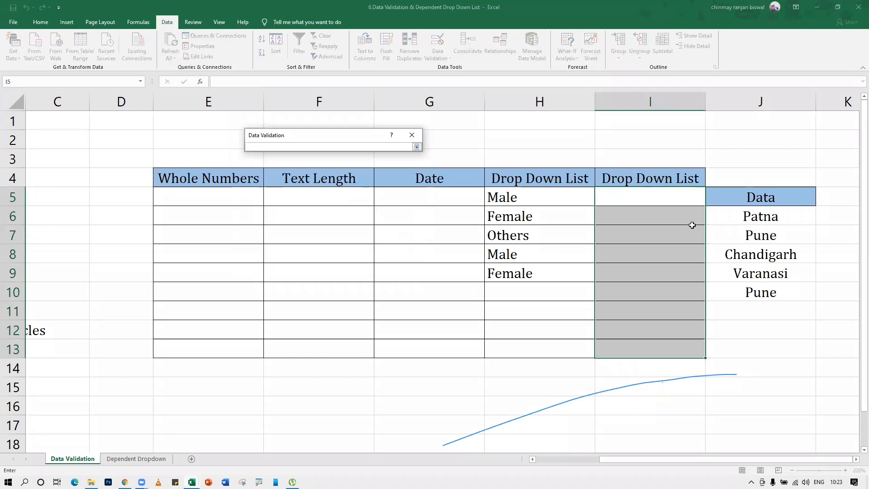
drag(722, 217, 727, 279)
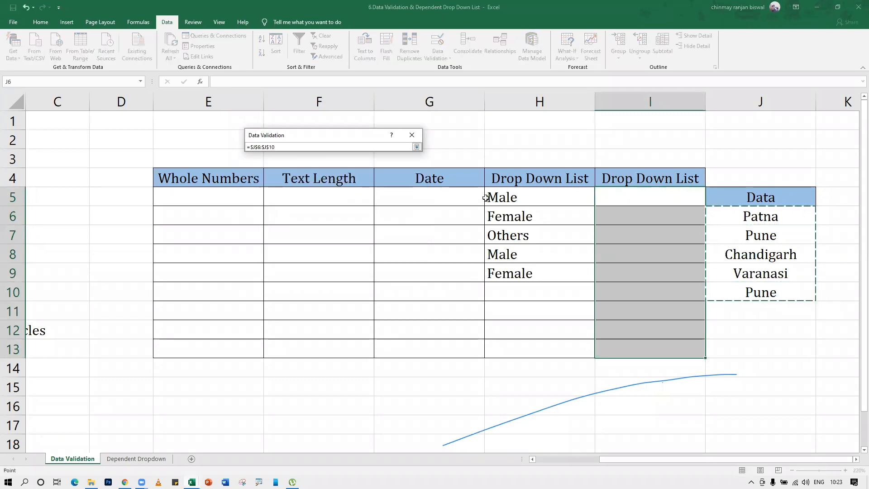
click(417, 147)
click(364, 264)
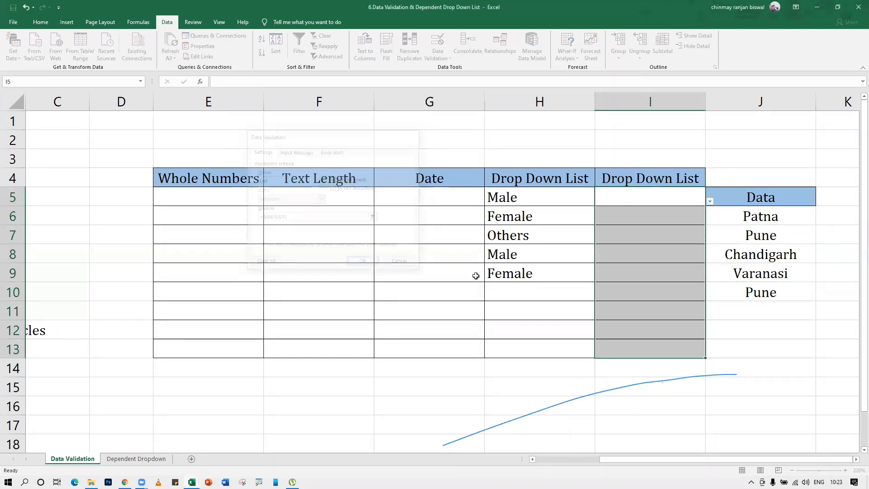
Choose Chandigarh for I5 and I6 and Varanasi for I7 and I8 from the dropdowns
click(651, 254)
click(652, 199)
click(710, 203)
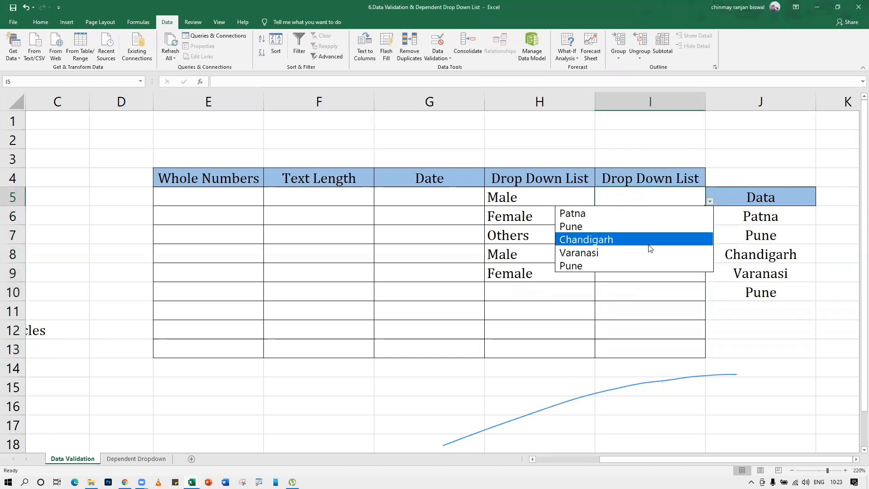
click(653, 236)
click(701, 221)
click(709, 221)
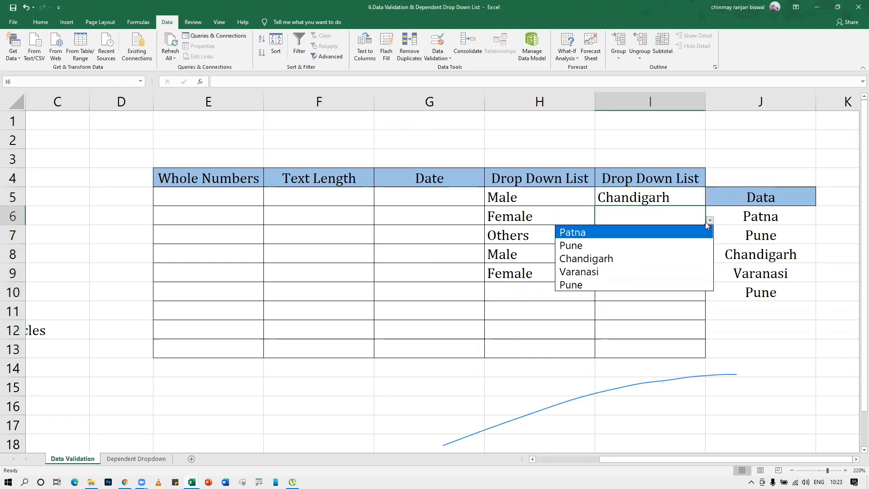
click(653, 255)
click(670, 237)
click(709, 241)
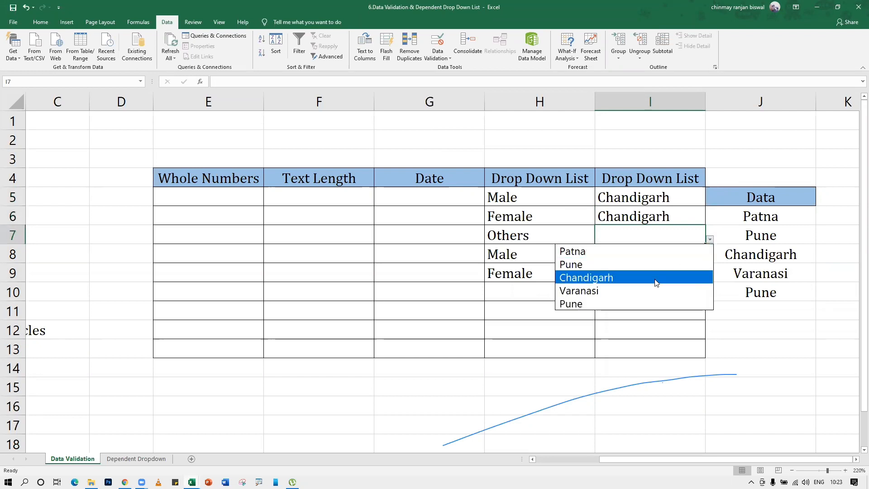
click(659, 292)
click(697, 254)
click(710, 258)
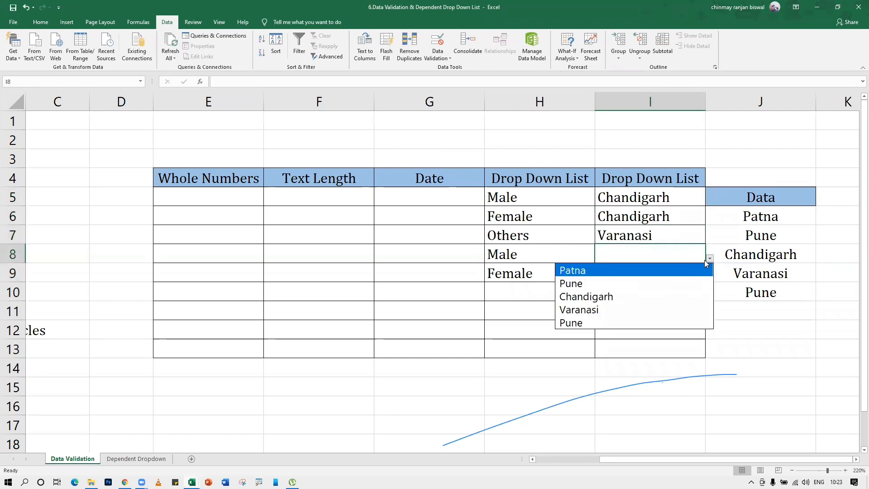
click(625, 309)
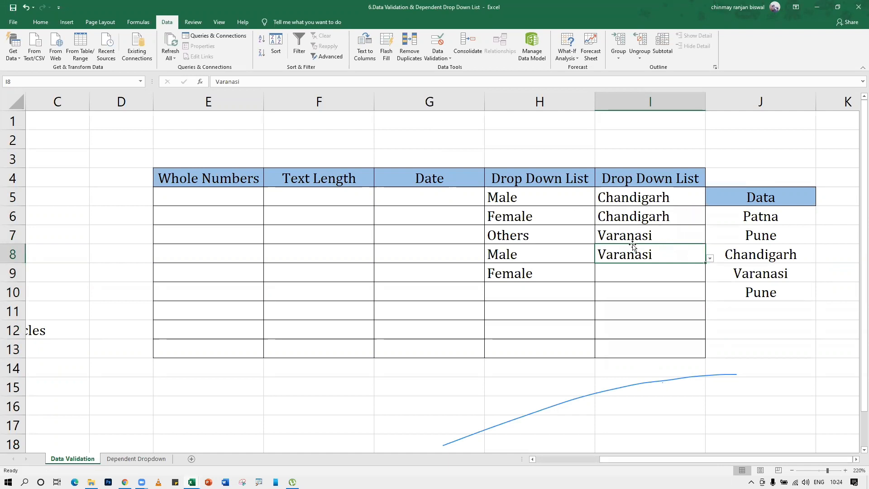
click(768, 232)
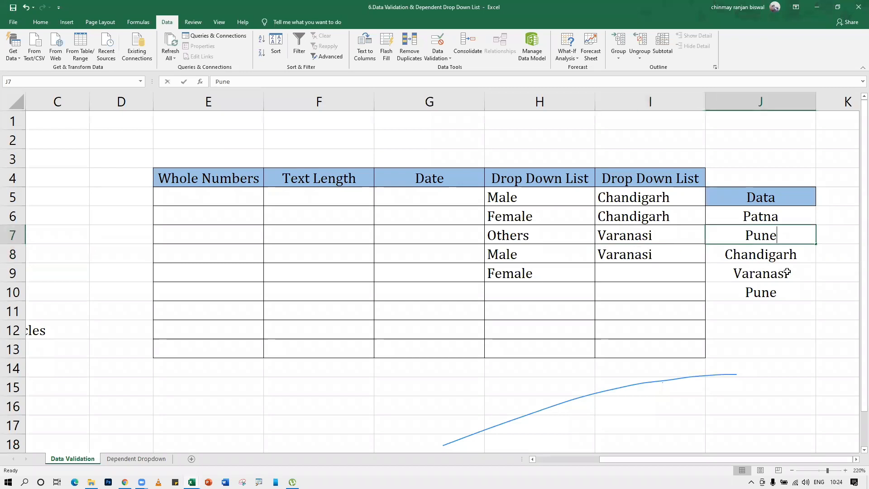
Replace Pune with Hyderabad in J7, check it in I9's dropdown, then add a new sheet
text(Hyderabad)
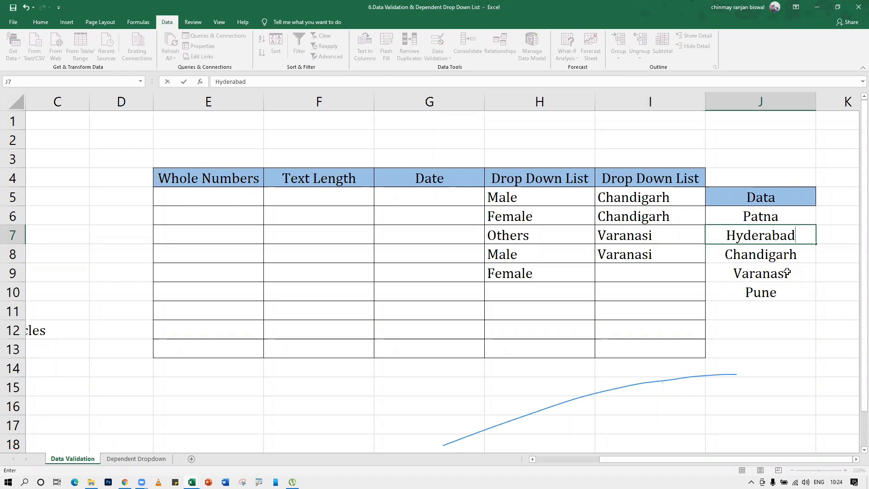
key(Return)
click(701, 272)
click(709, 276)
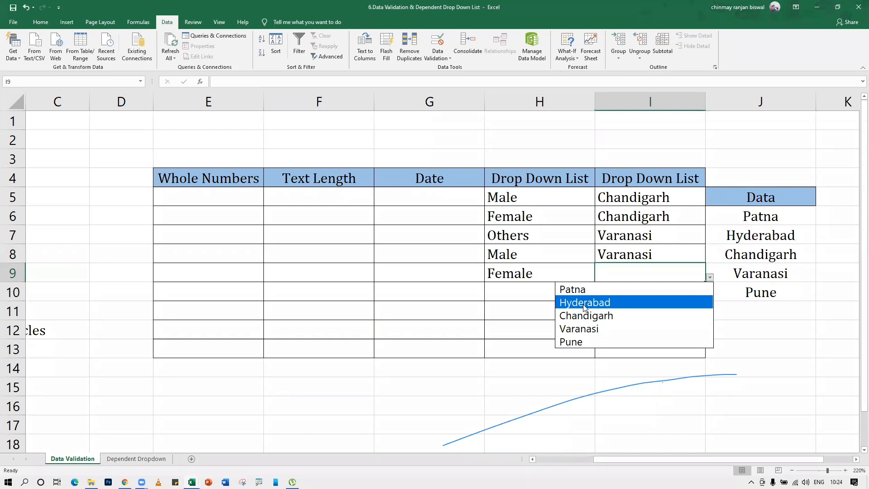
key(Escape)
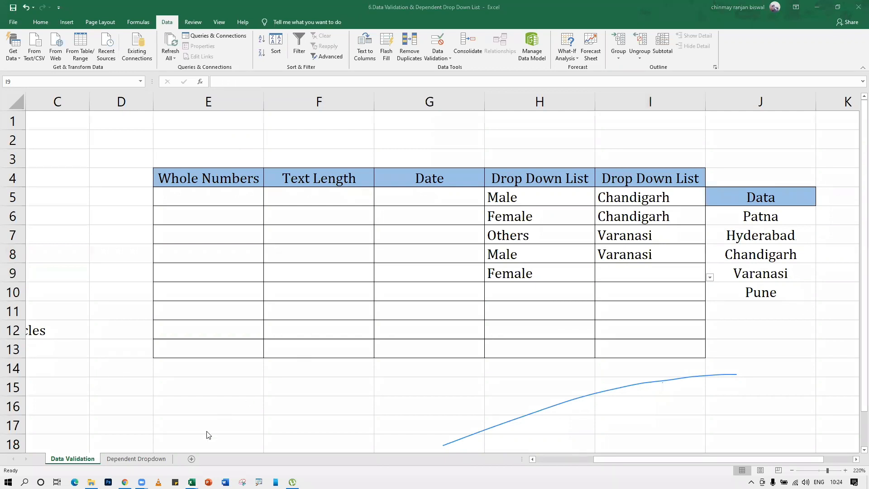
click(192, 460)
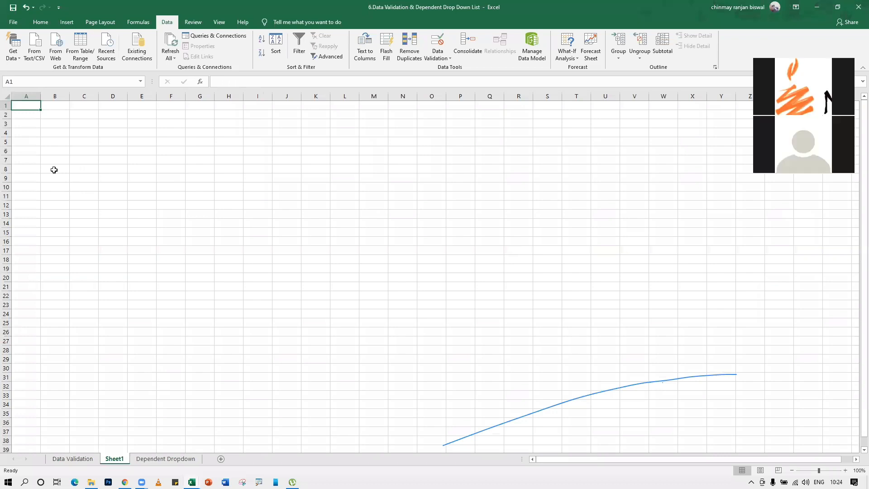
Enter the headings Gender, marital Status and Course in A1:C1 of the new Sheet1
text(Gender)
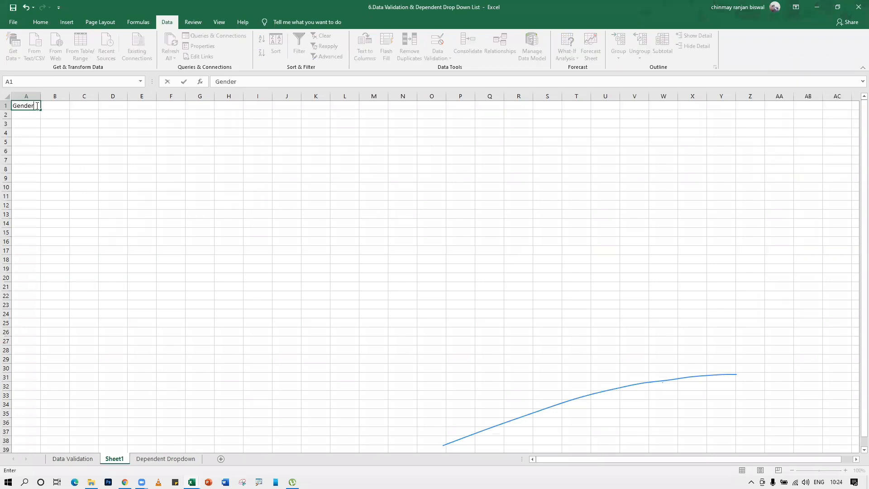
key(Tab)
text(mar)
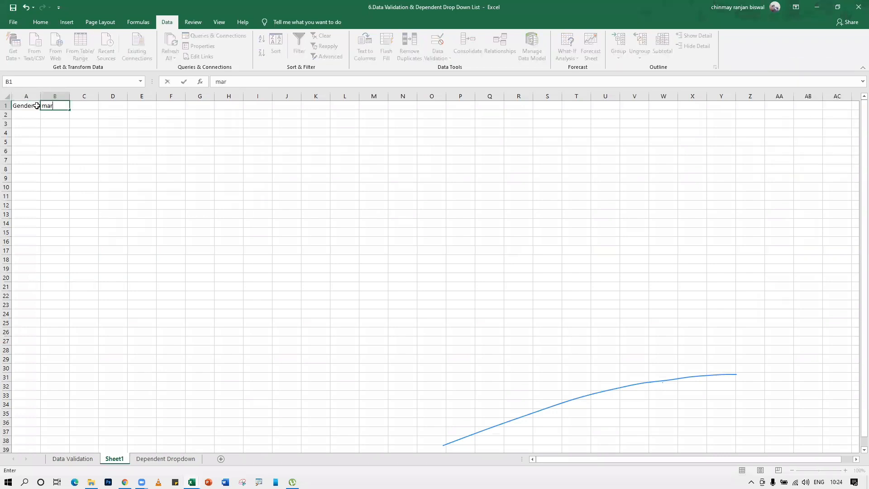
text(ital Status)
key(Tab)
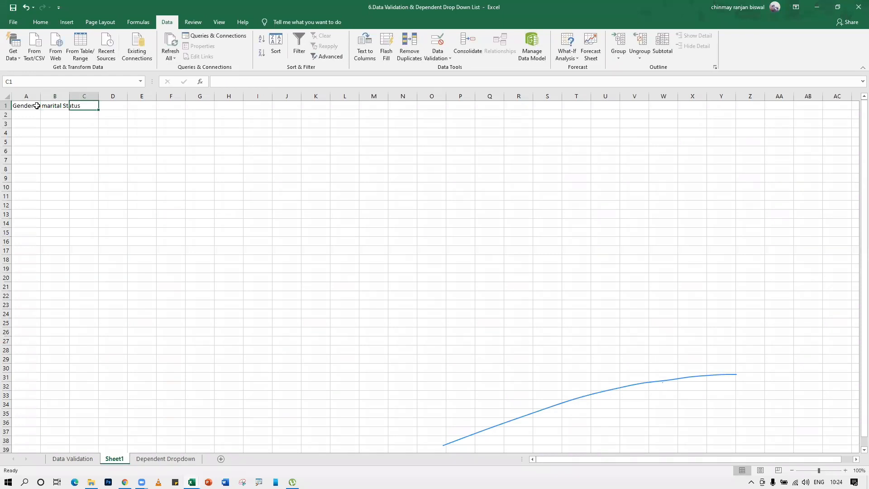
text(Course)
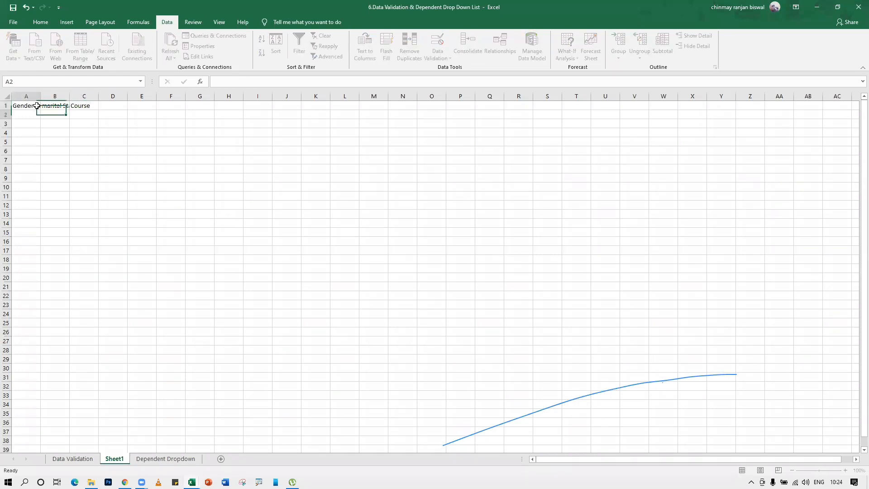
key(Return)
List Male, Female and Others under Gender in A2:A4, correcting the 'Otehrs' typo
text(Male)
key(Return)
text(Female)
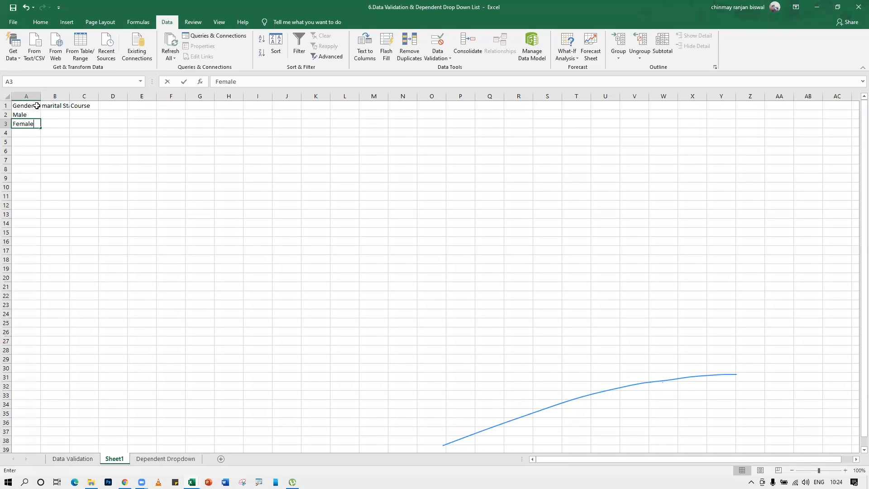
key(Return)
text(Otehrs)
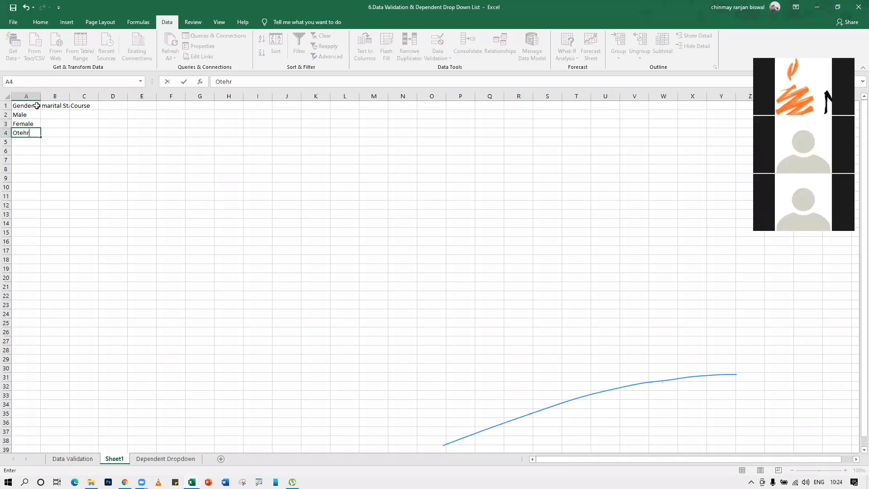
key(Return)
key(Up)
text(Other)
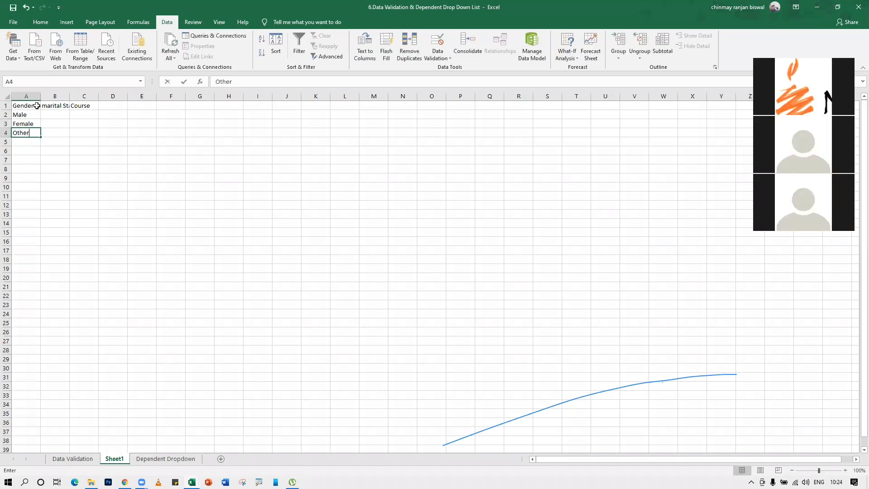
text(s)
key(Up)
key(Up)
List Married and Single under marital Status in B2:B3
key(Right)
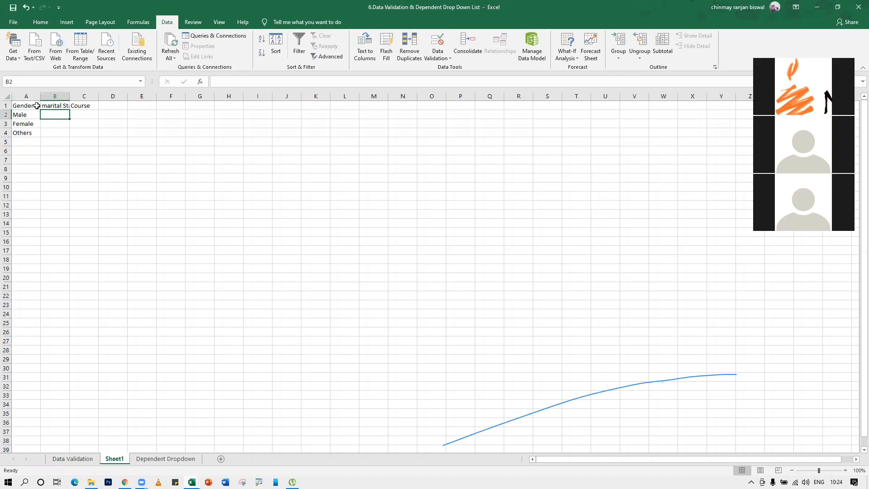
text(Married)
key(Return)
text(Singler)
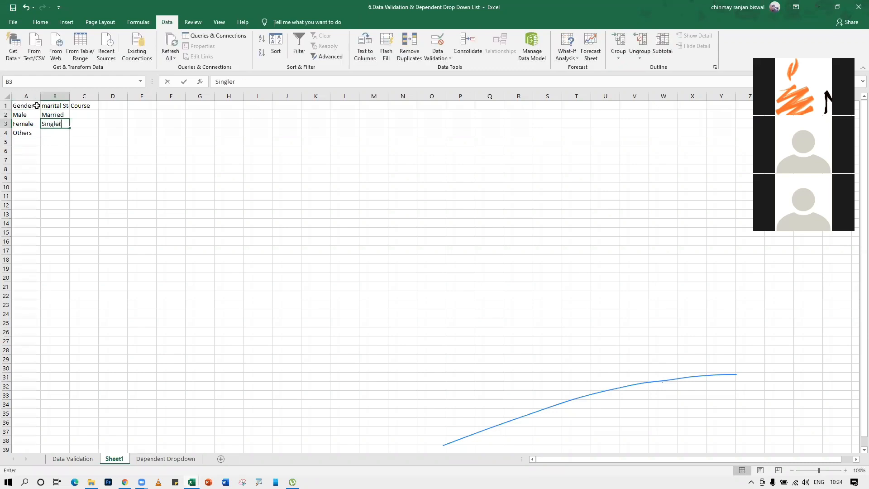
key(BackSpace)
key(Return)
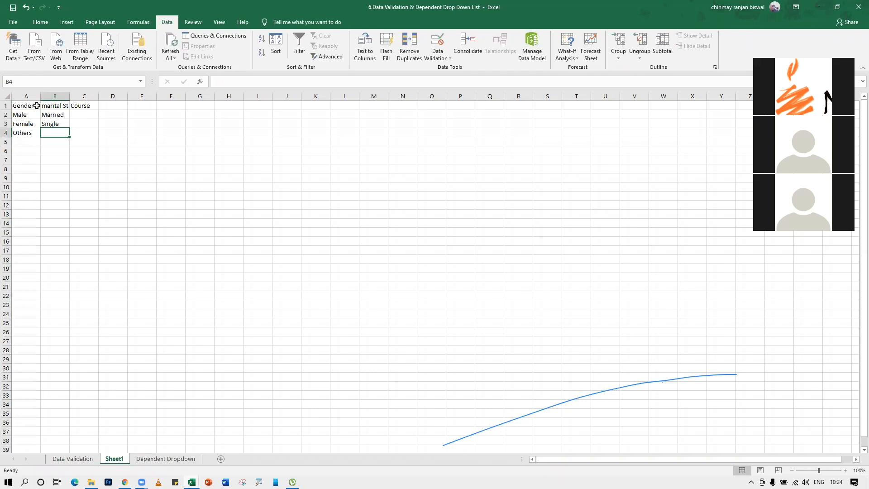
List Computer, Aptitude, English and Soft Skills under Course in C2:C5
key(Right)
key(Up)
key(Up)
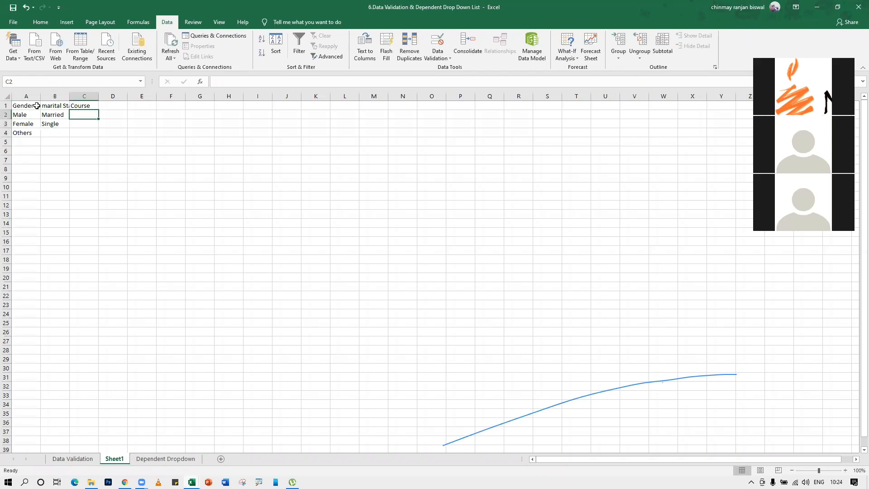
text(Computer)
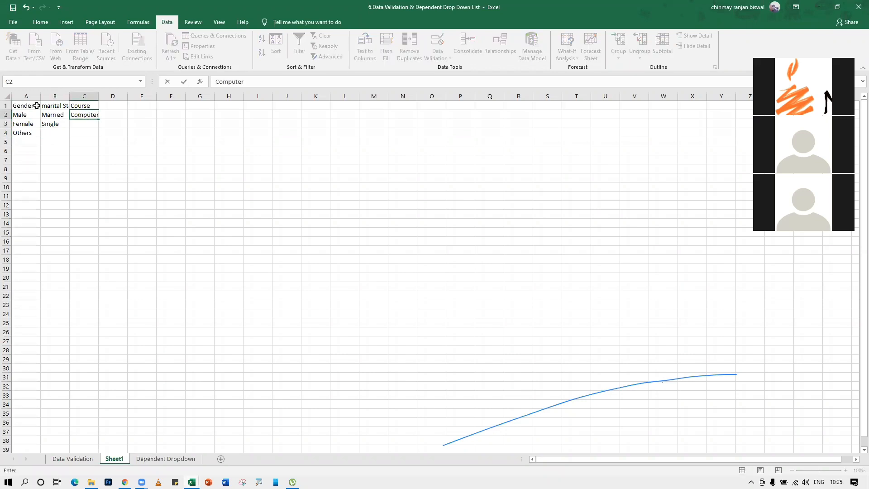
key(Return)
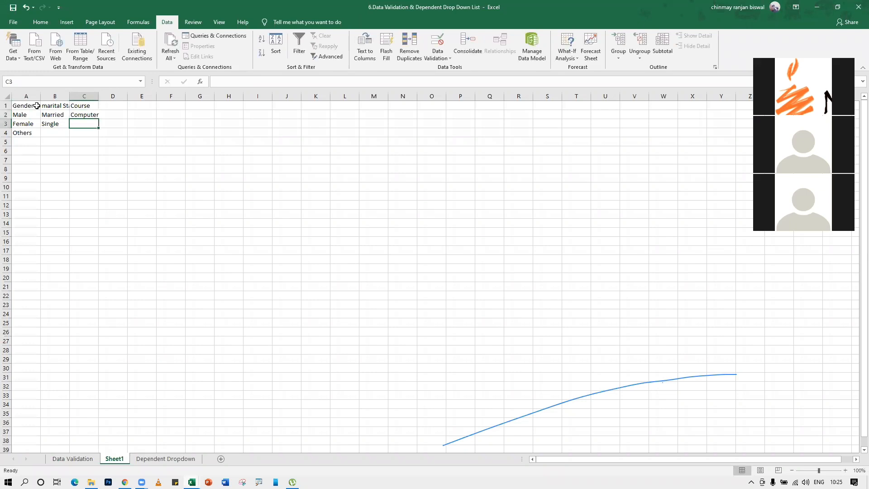
text(Aptitude)
key(Return)
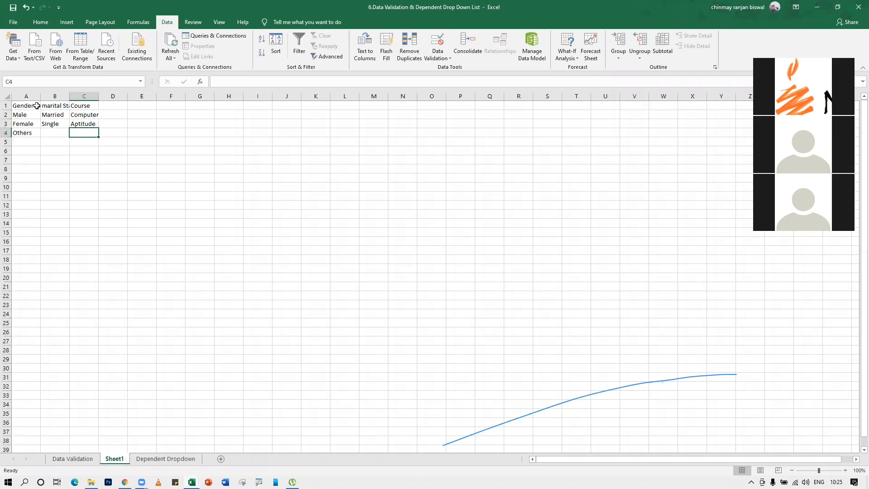
text(Eng)
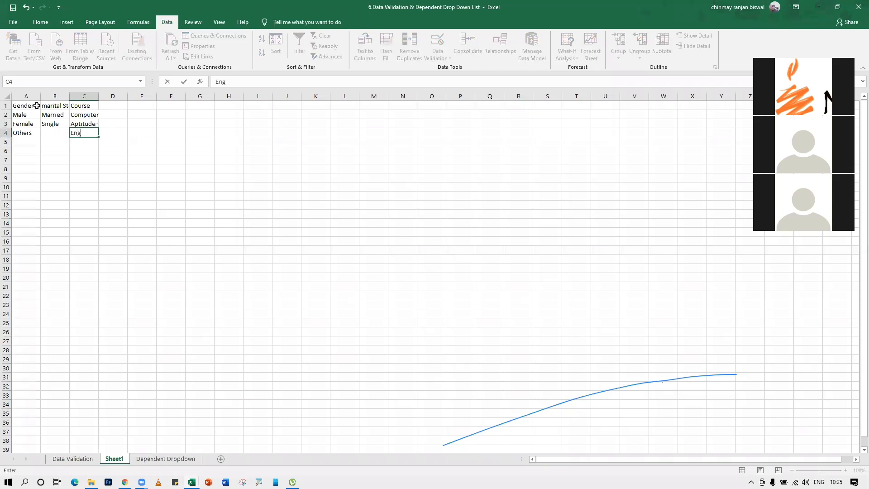
text(lish)
key(Return)
text(S)
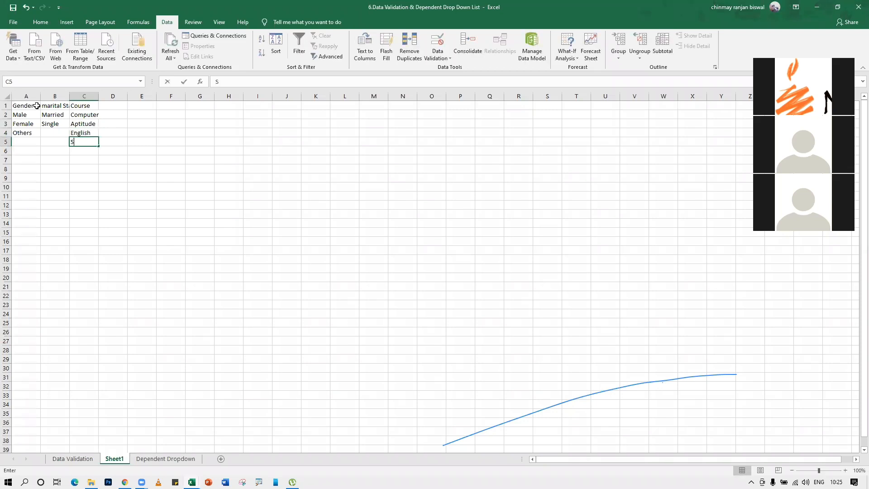
text(oft Skills)
key(Return)
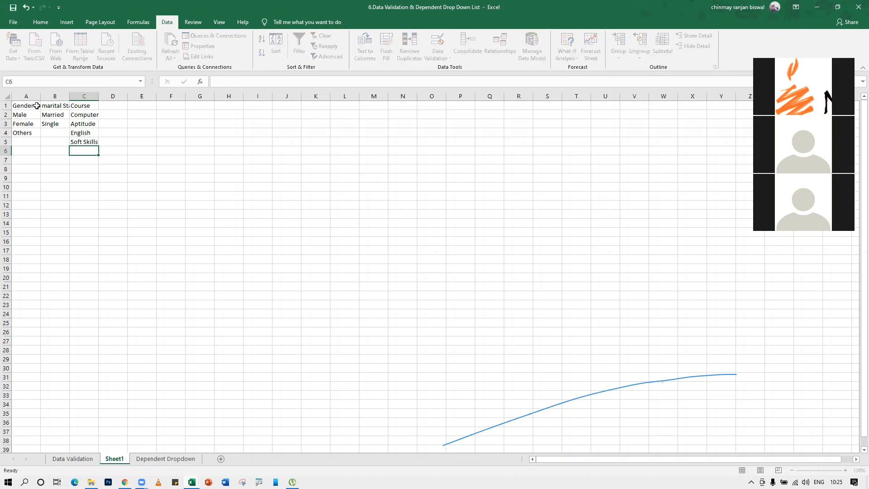
Autofit columns C and B to fit their contents
double_click(99, 96)
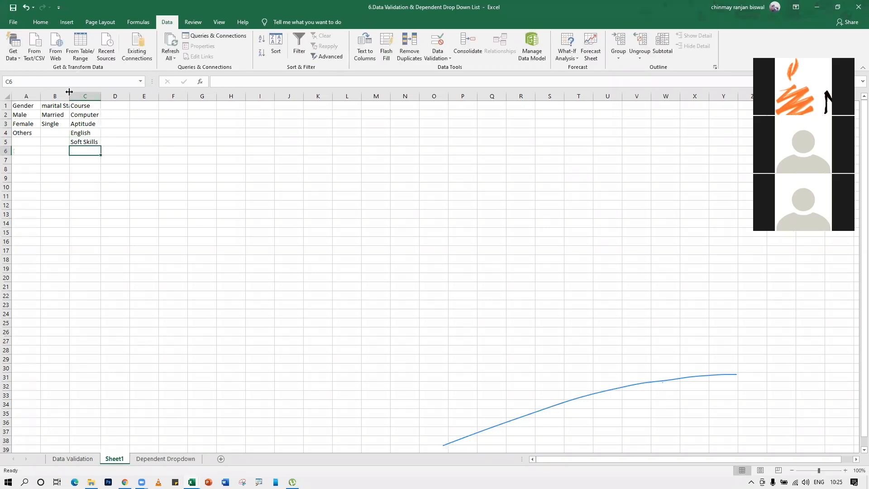
double_click(70, 96)
click(245, 231)
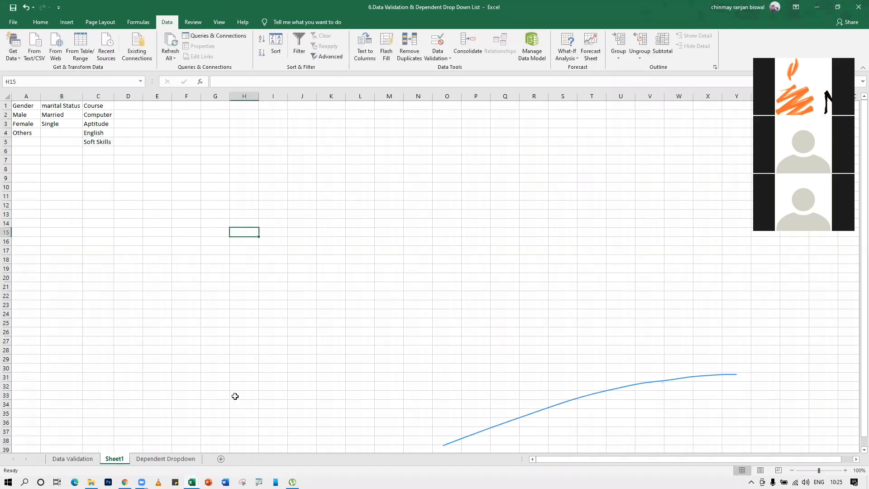
On a new sheet, enter S.no and Name of the student in A1:B1 and autofit column B
click(221, 459)
text(S.no)
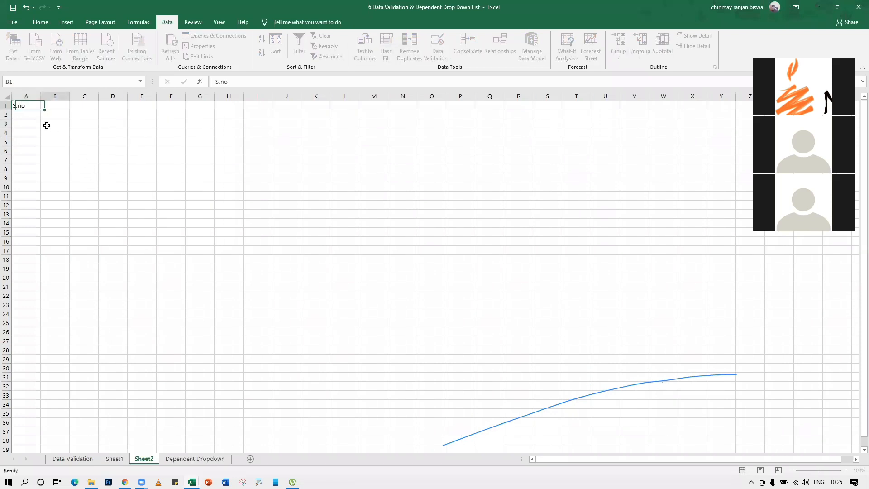
key(Tab)
ctrl+scroll(211, 198, up, 9)
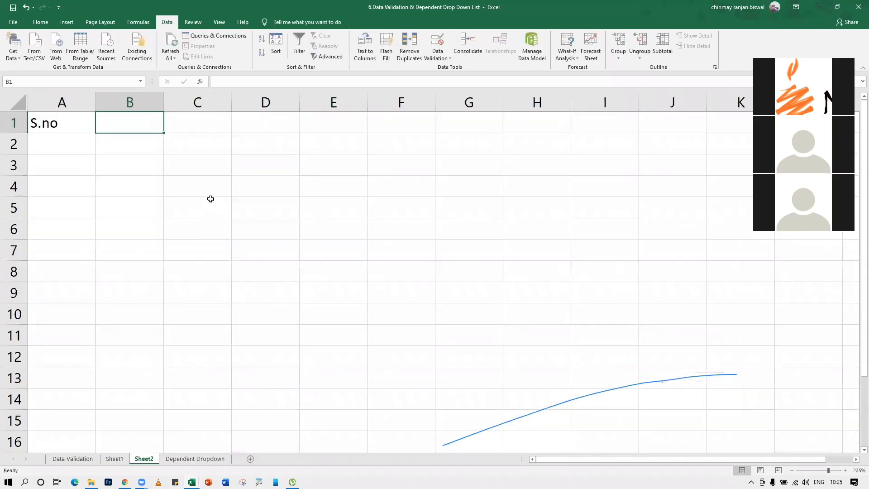
text(Name of the student)
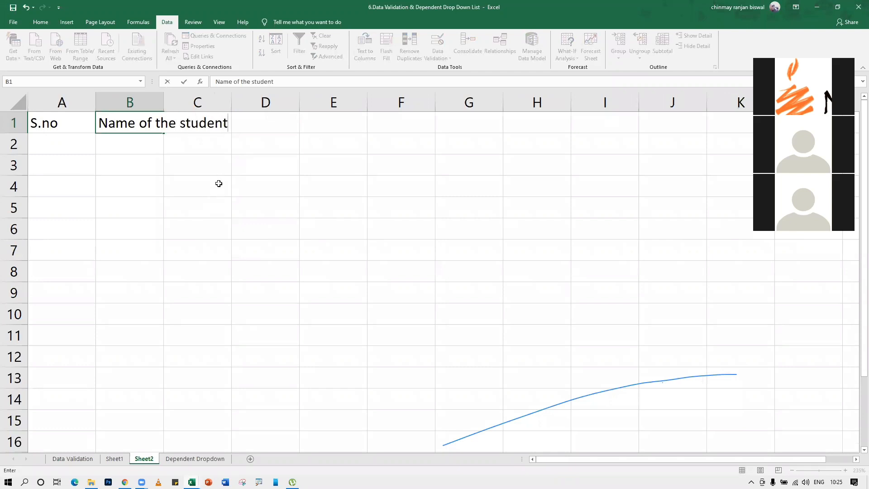
click(199, 206)
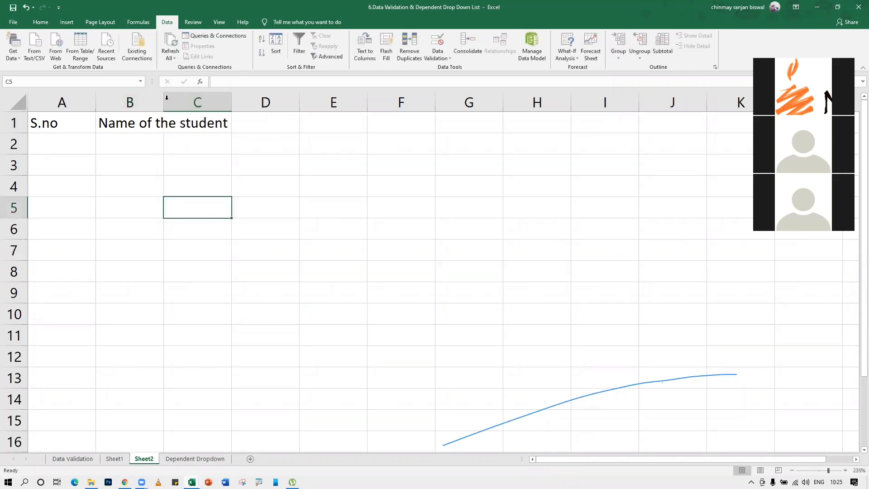
double_click(164, 102)
click(265, 126)
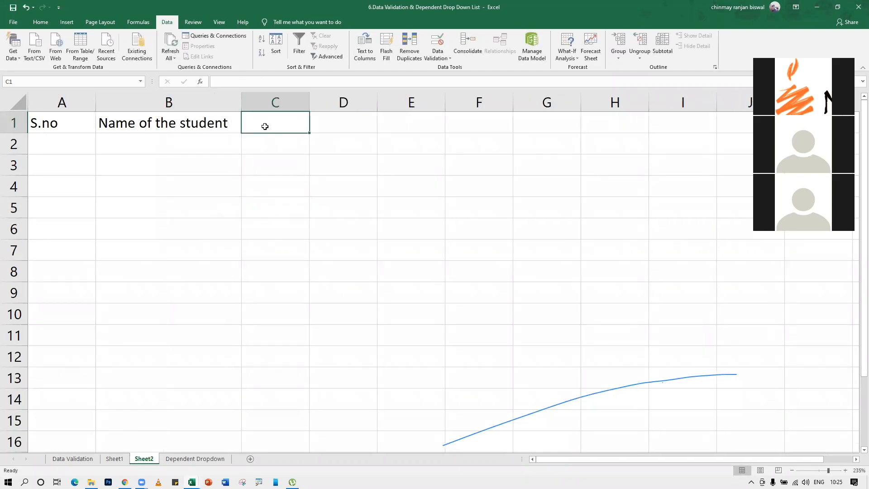
Add Date of Birth, Phone no and Gender headings in C1:E1 and autofit column C
text(Date o)
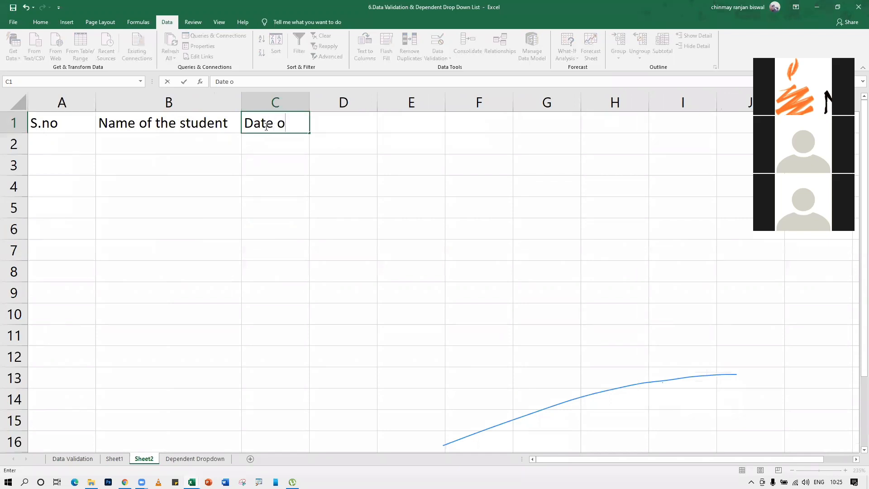
text(f Birth)
key(Tab)
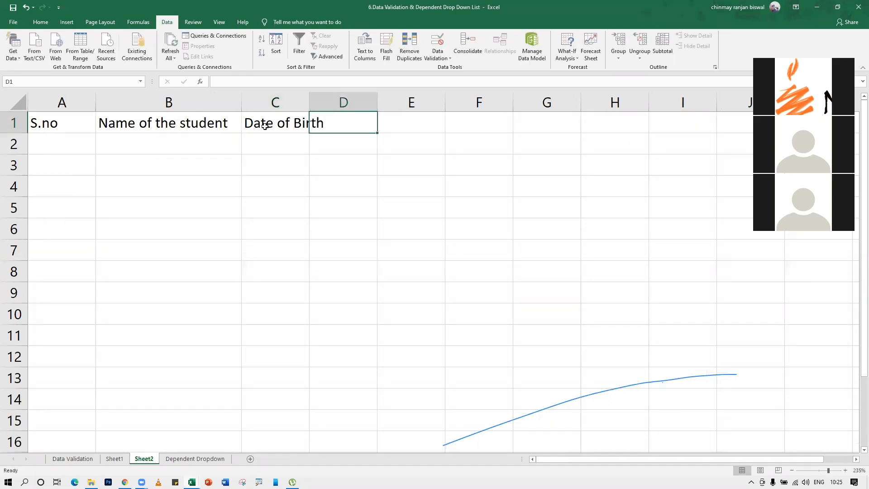
text(Phone no)
key(Tab)
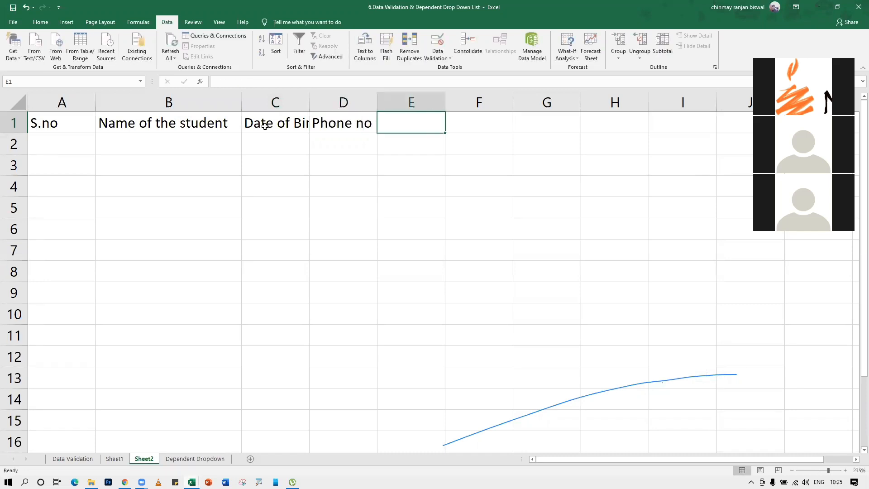
text(Gender)
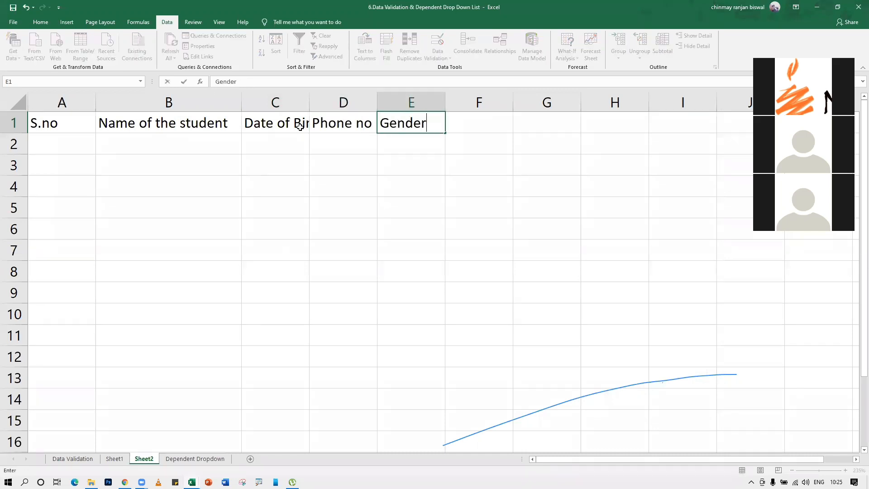
key(Down)
key(Down)
double_click(309, 103)
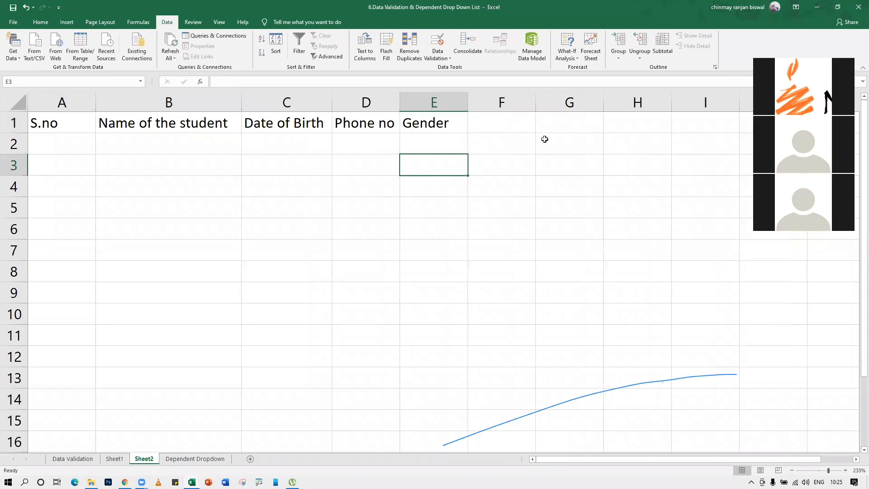
Add Marital Status and Course headings in F1:G1, fixing the typo, and autofit column F
click(526, 127)
text(Marital staus)
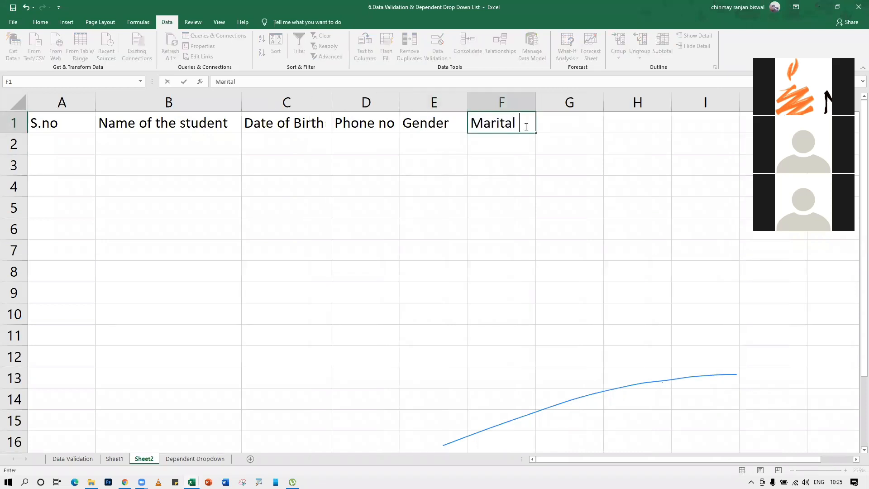
key(Tab)
click(525, 126)
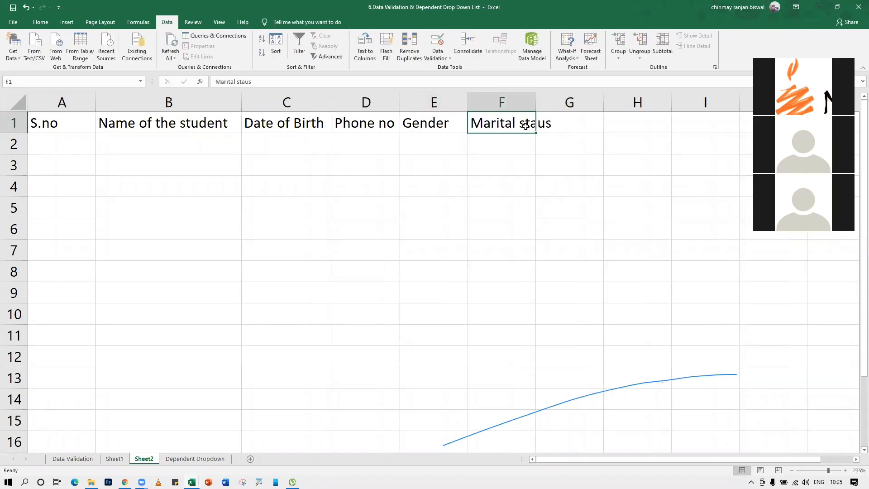
text(Marital)
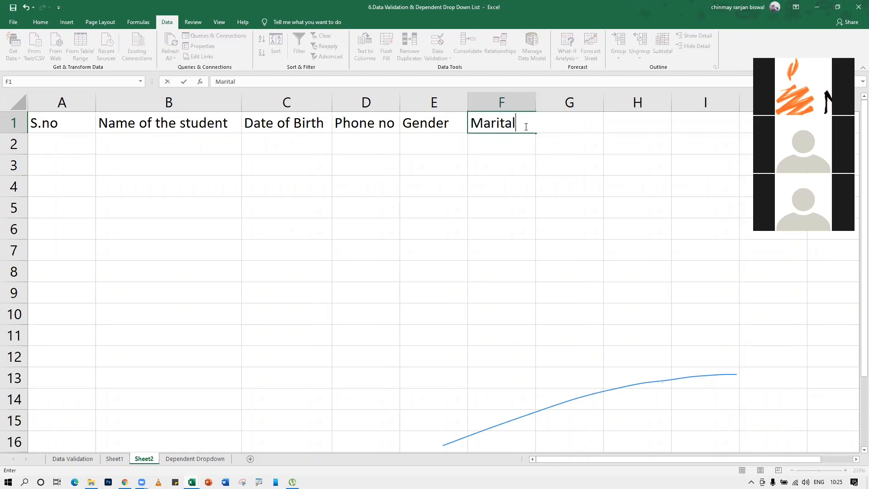
text( Status)
key(Tab)
text(Course)
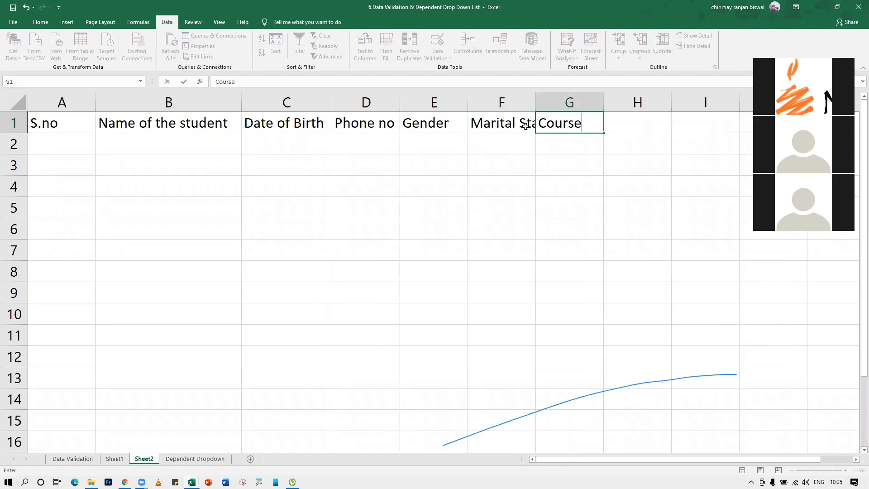
key(Return)
double_click(536, 105)
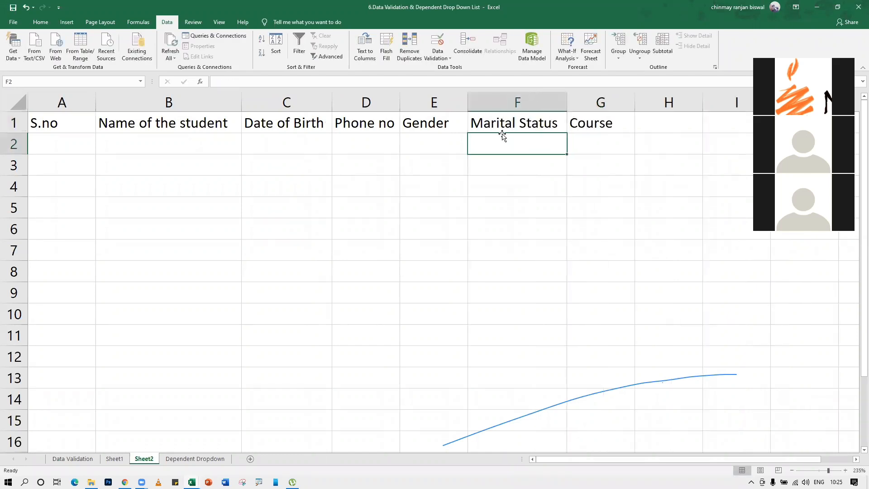
drag(446, 180, 443, 167)
Give the Gender column a List validation sourced from Sheet1!$A$2:$A$4
click(435, 99)
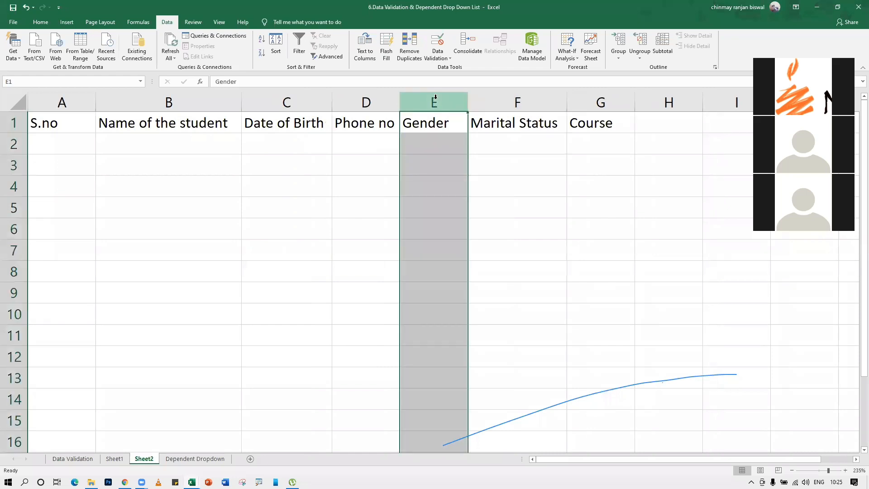
click(437, 43)
click(321, 181)
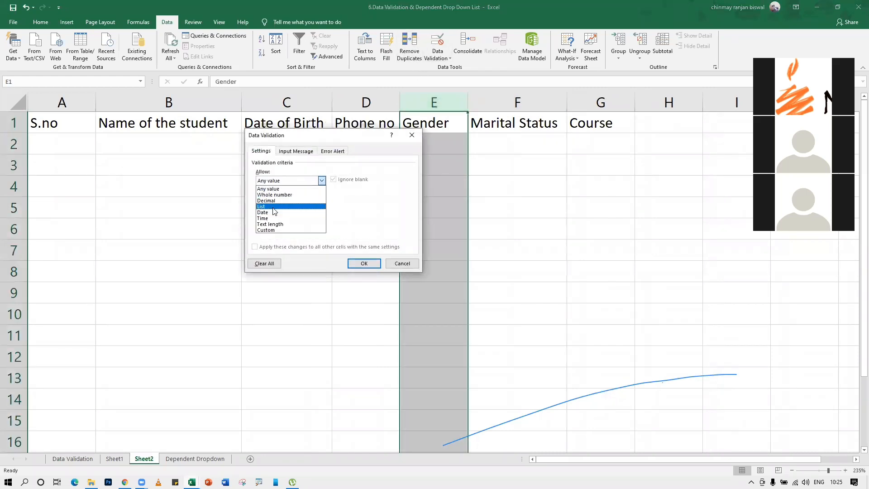
click(271, 210)
click(367, 218)
click(374, 218)
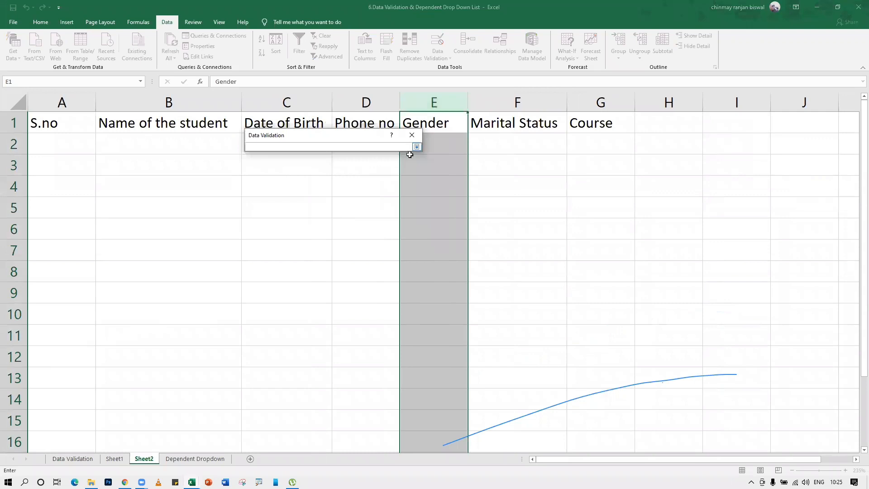
click(417, 147)
click(374, 218)
click(115, 458)
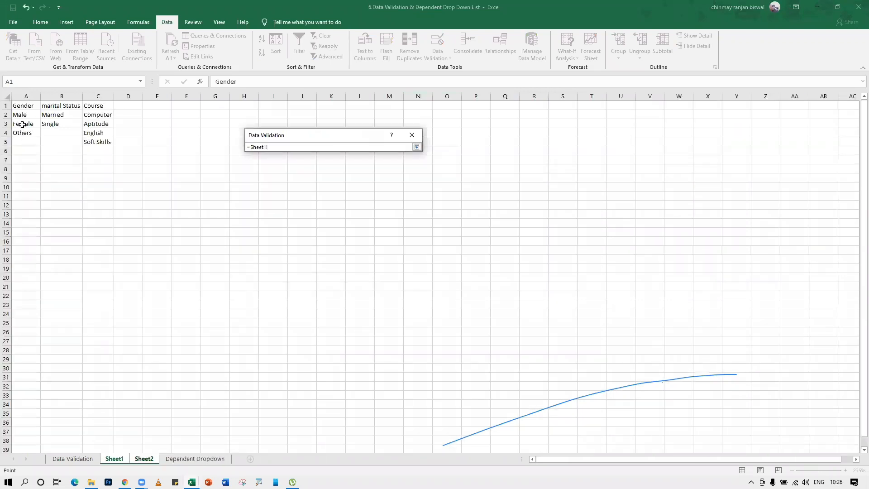
drag(18, 115, 20, 132)
click(416, 147)
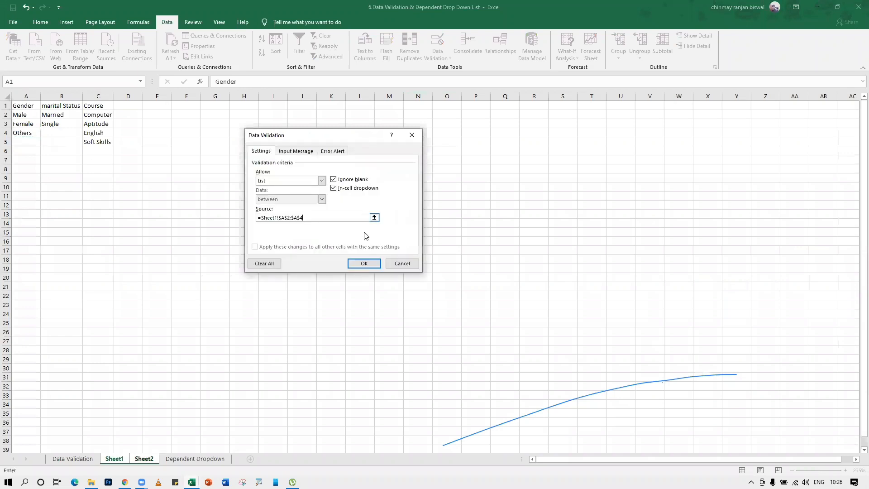
click(361, 264)
Give the Marital Status column a List validation sourced from Sheet1!$B$2:$B$3
click(136, 459)
click(518, 102)
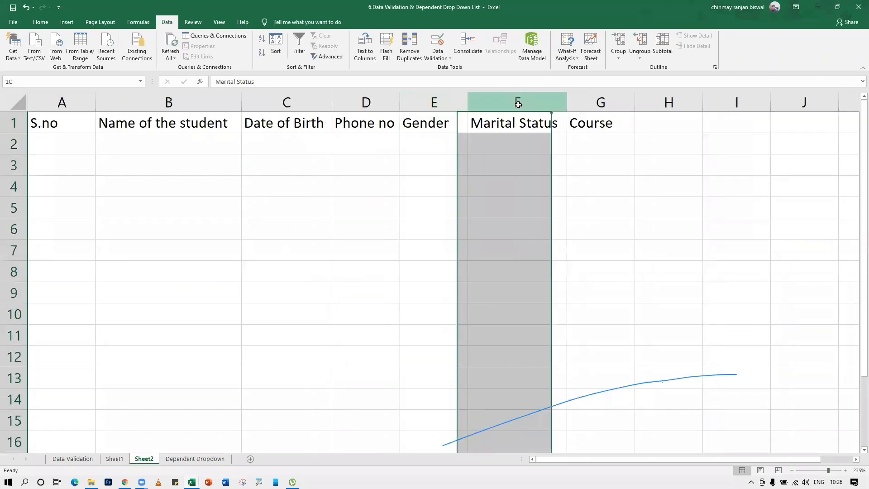
click(437, 42)
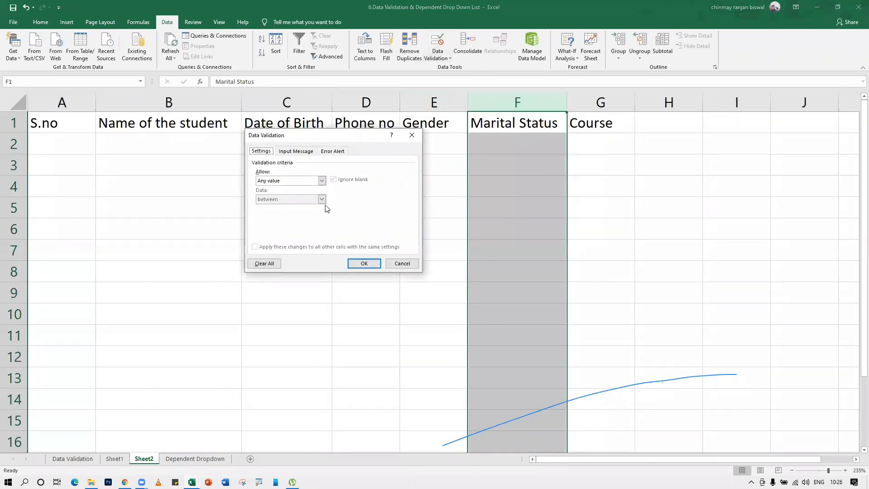
click(321, 180)
click(276, 209)
click(374, 218)
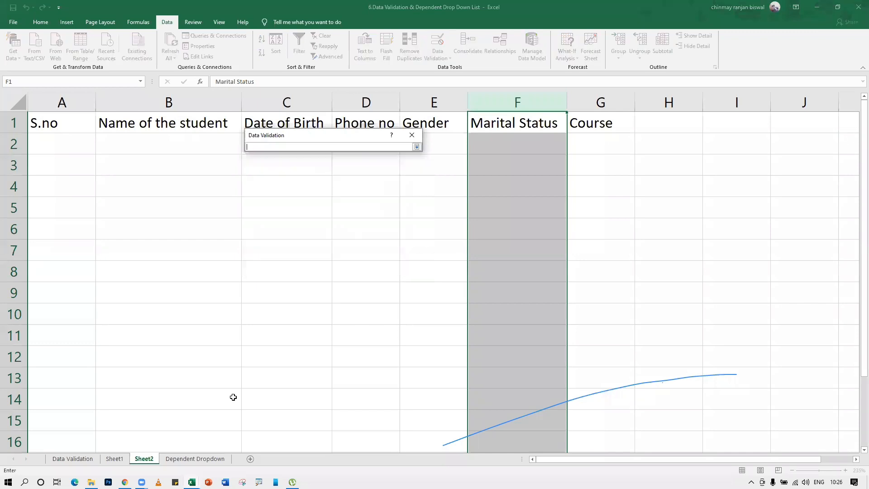
click(115, 458)
drag(51, 119, 53, 124)
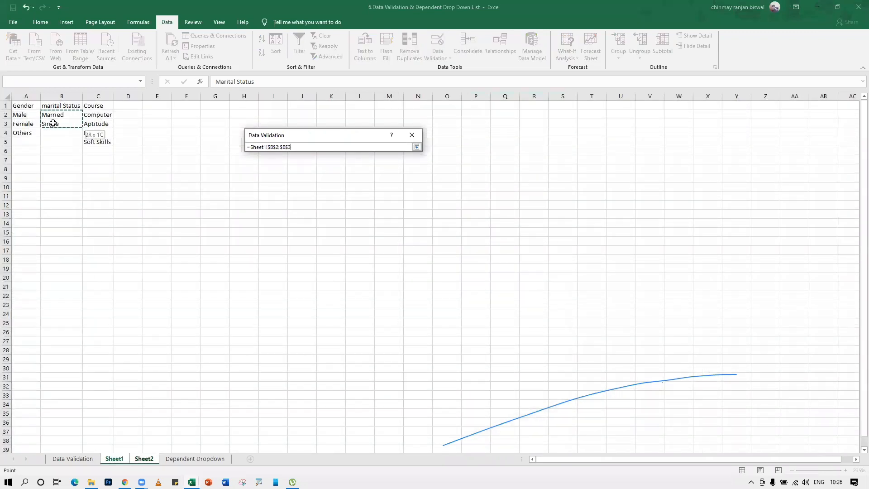
click(417, 146)
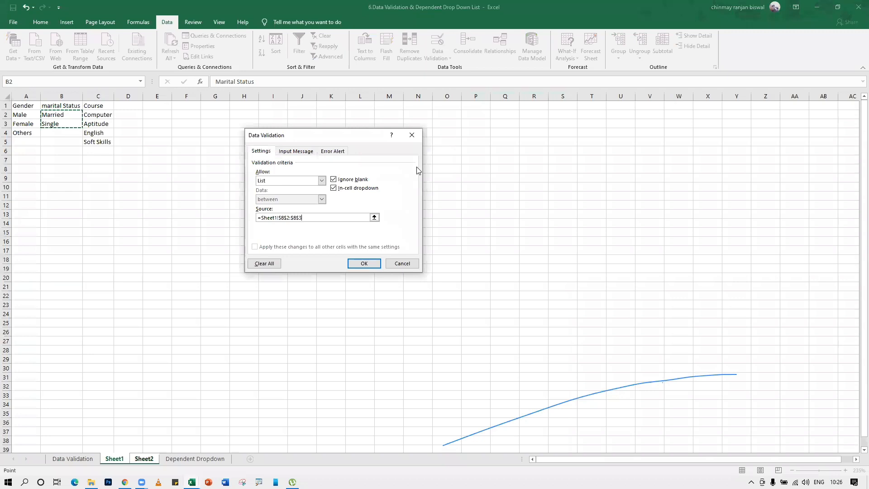
click(364, 263)
Give the Course column a List validation sourced from Sheet1!$C$2:$C$5
click(599, 102)
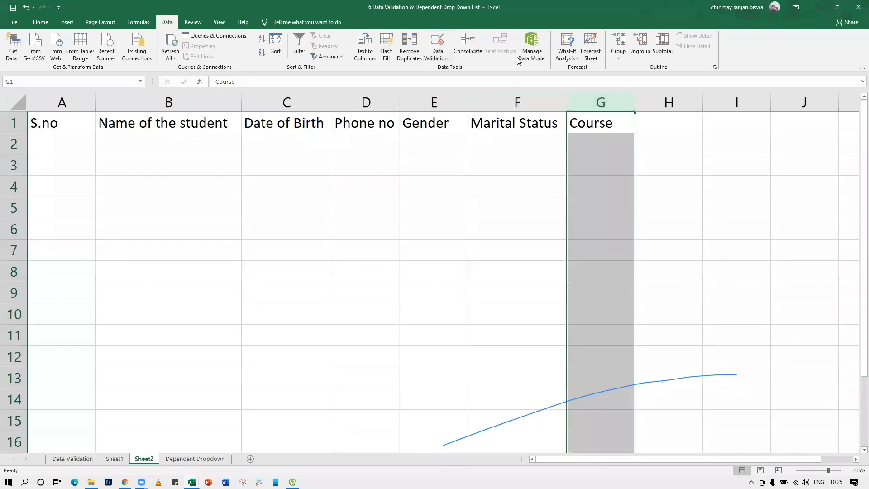
click(438, 43)
click(297, 180)
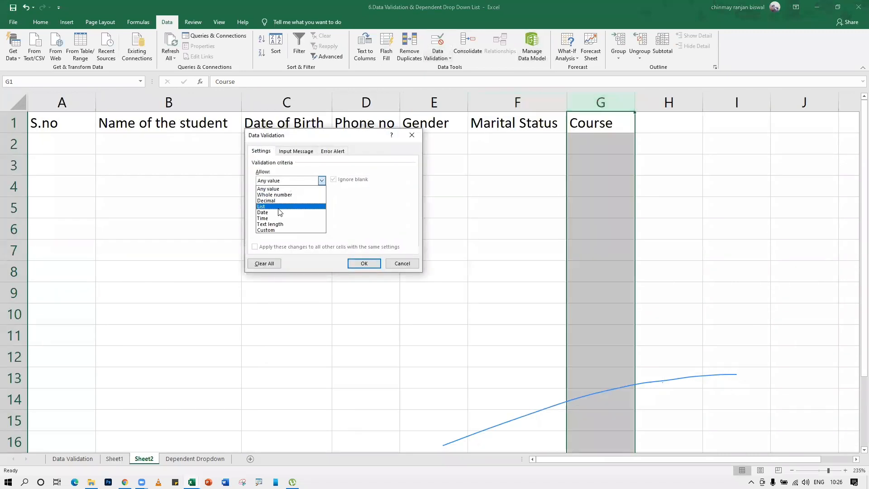
click(261, 206)
click(375, 224)
click(120, 462)
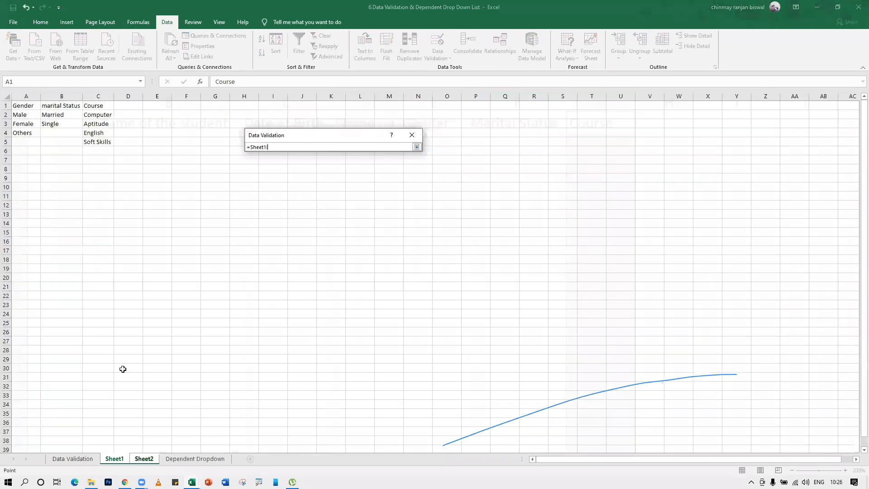
drag(107, 116, 110, 144)
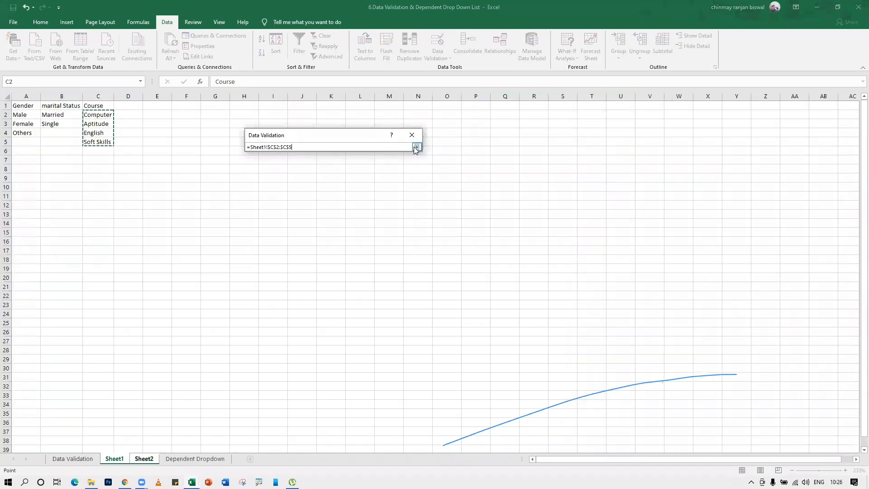
click(416, 148)
click(374, 263)
click(473, 231)
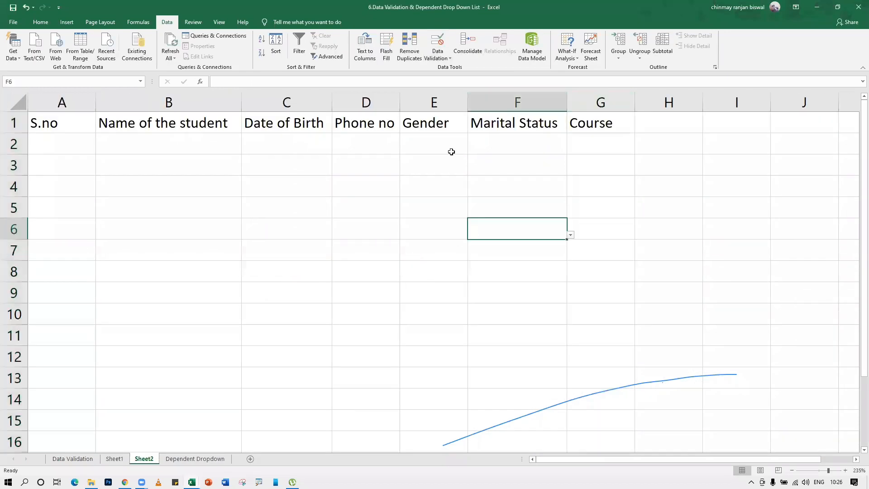
In row 2, enter S.no 1, the student's name and date of birth 01-01-1999
click(452, 152)
click(74, 145)
text(1)
key(Tab)
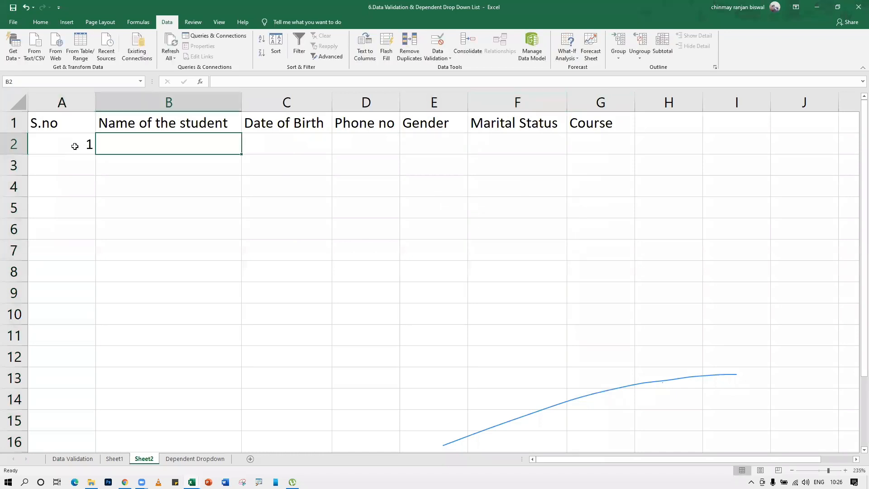
text(Ramya)
key(Tab)
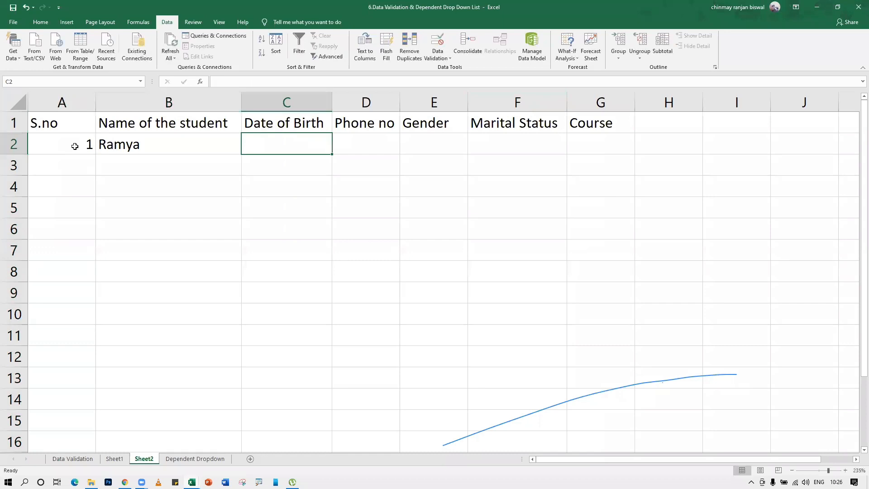
text(01-)
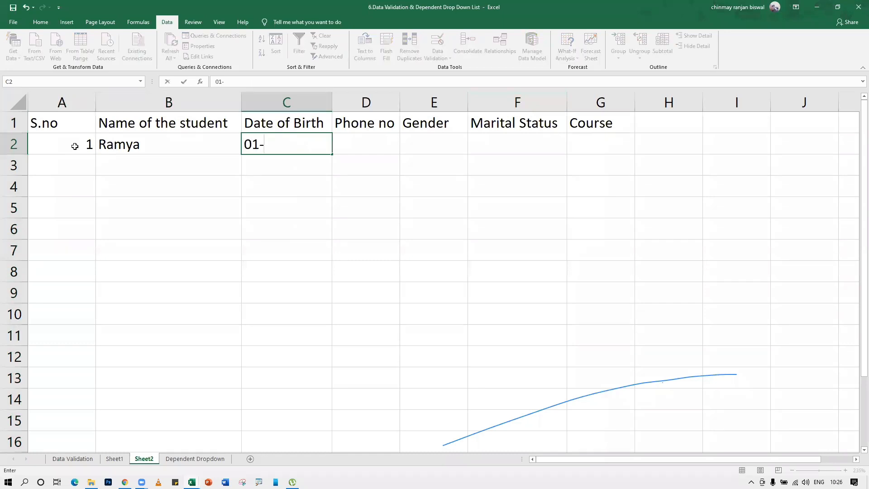
text(01-1999)
key(Tab)
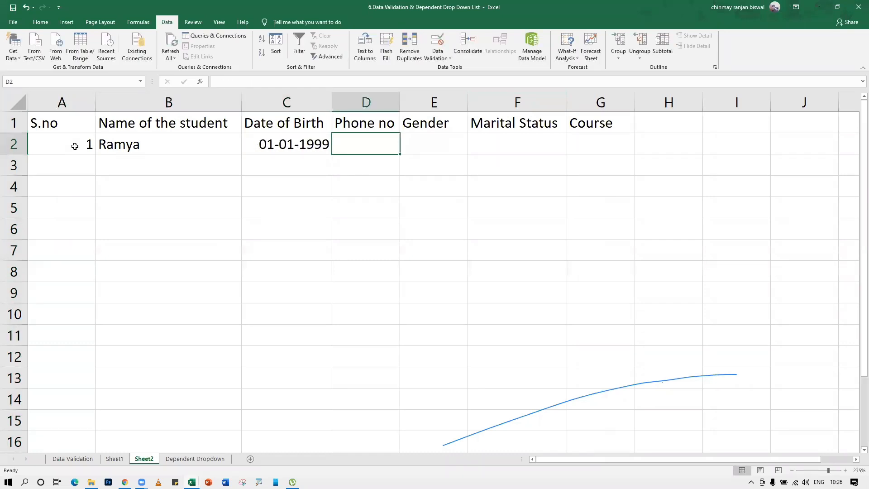
Try 55555 as the phone number in D2, then clear it
text(55555)
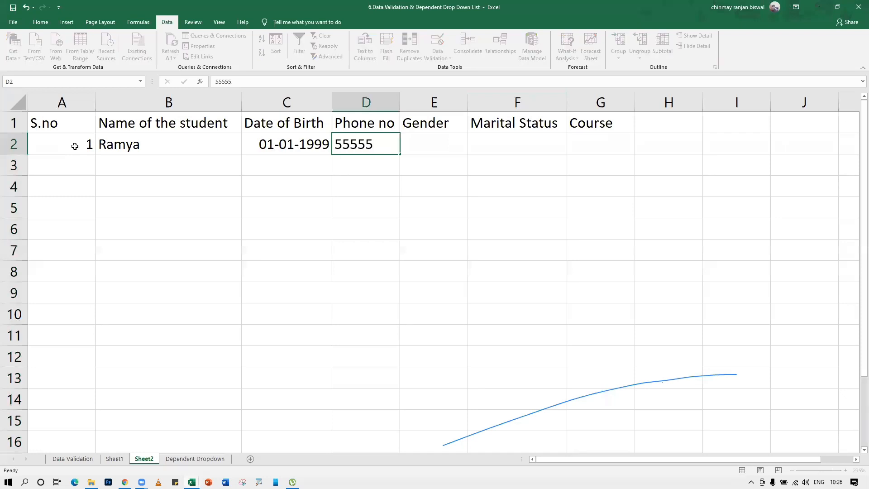
key(Tab)
key(shift+Tab)
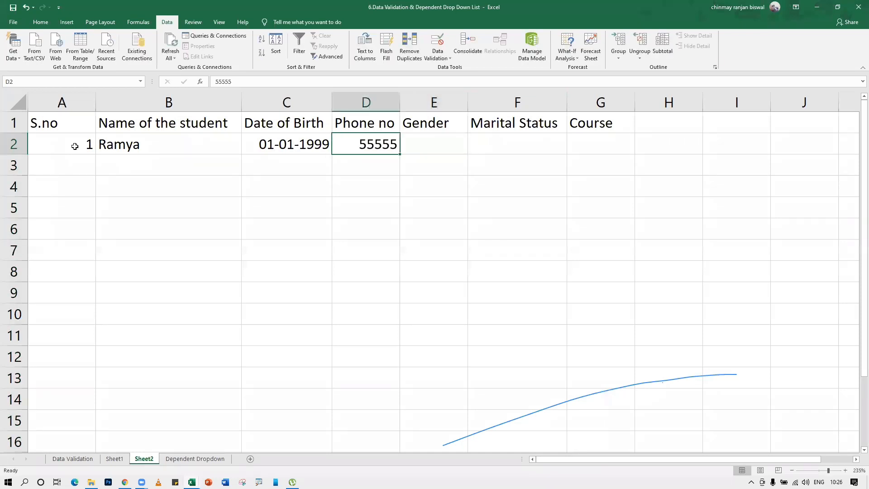
key(Delete)
Add a Text length validation of exactly 10 characters to the Phone no column
click(363, 103)
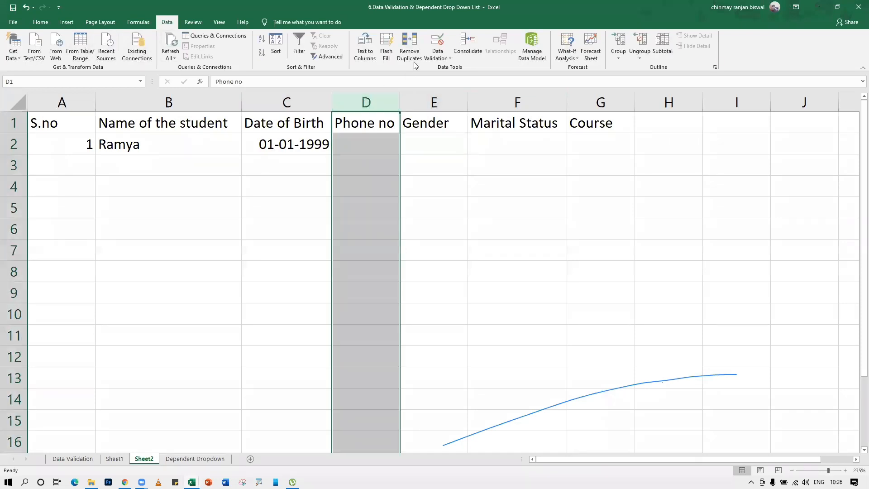
click(438, 42)
click(319, 180)
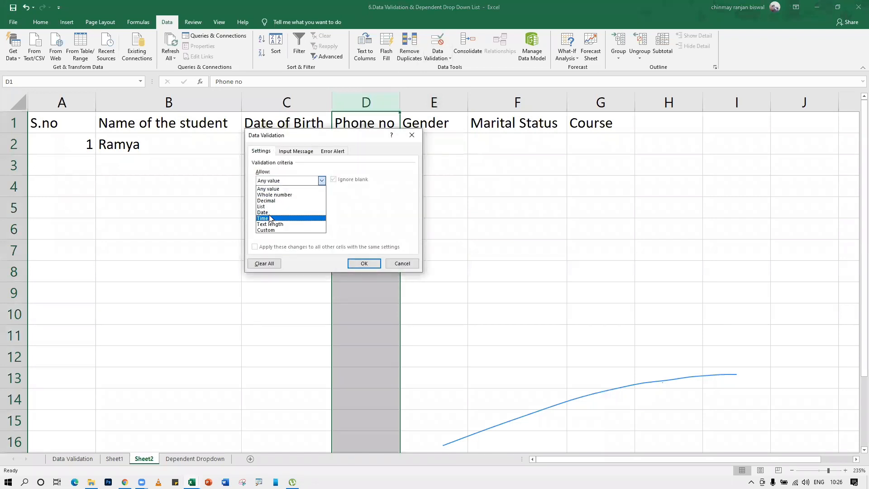
click(270, 224)
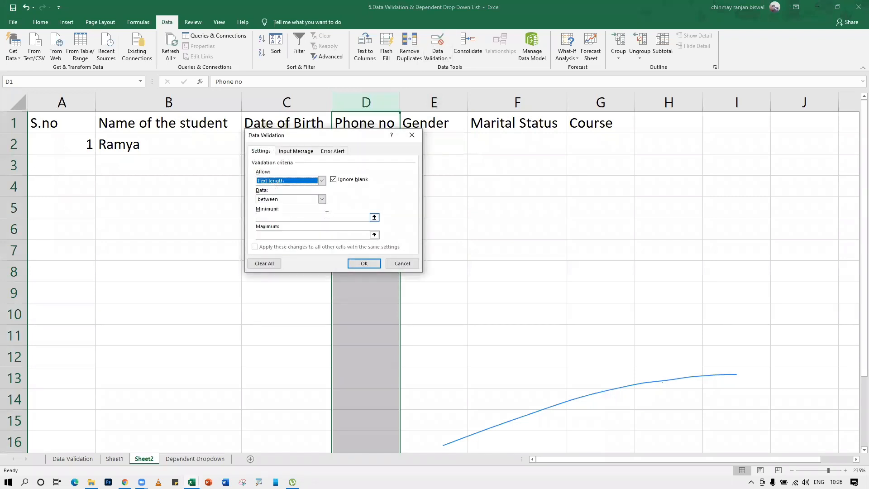
click(304, 217)
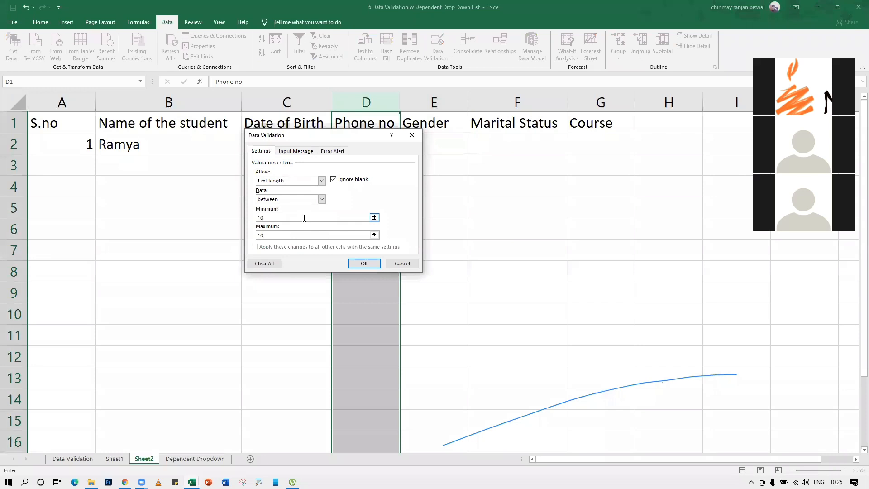
click(364, 264)
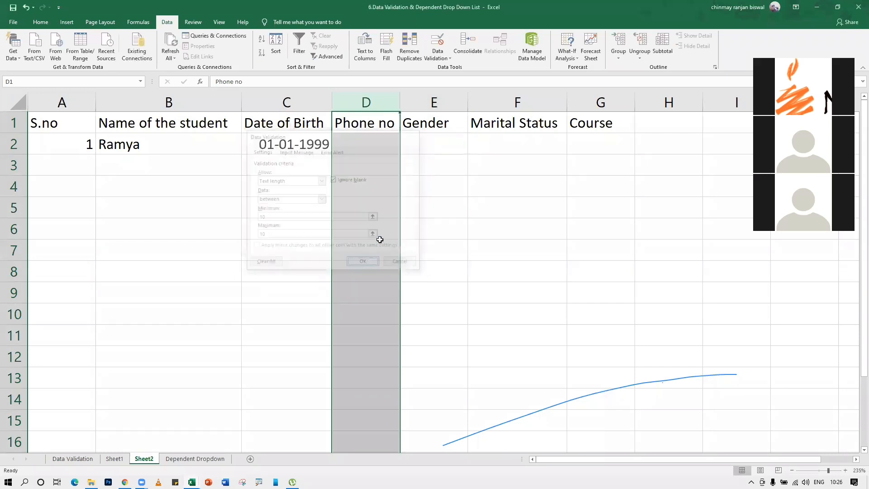
Test the rule with the too-short 855, then enter a valid 10-digit phone number in D2
click(370, 144)
text(855)
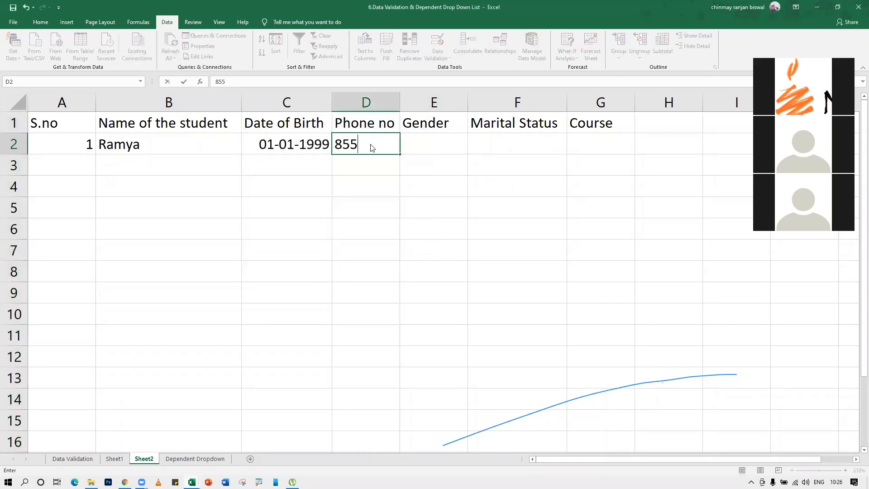
key(Return)
key(Return)
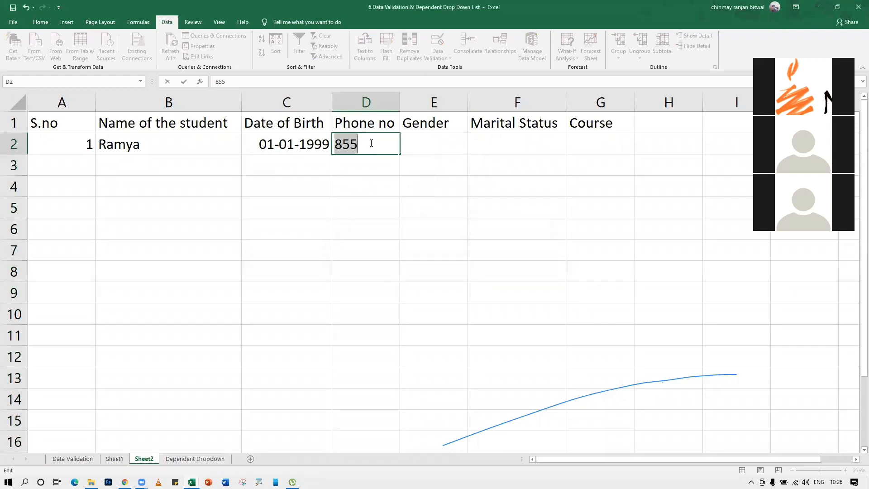
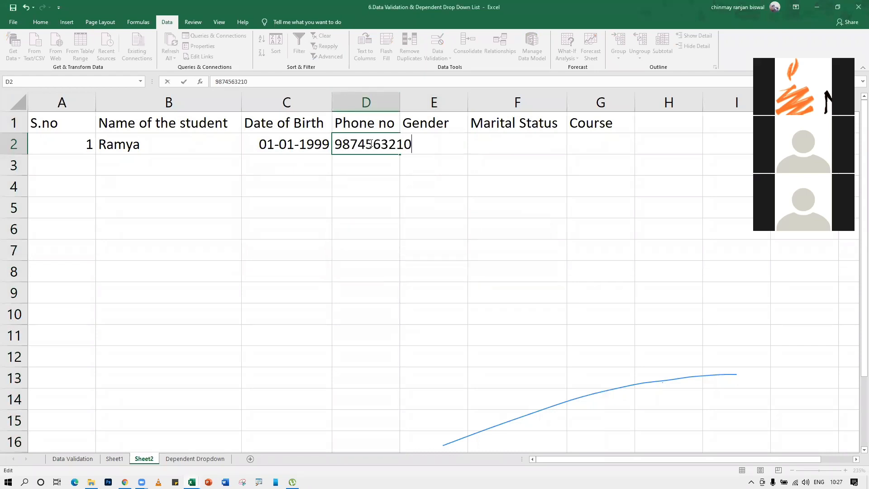
key(Return)
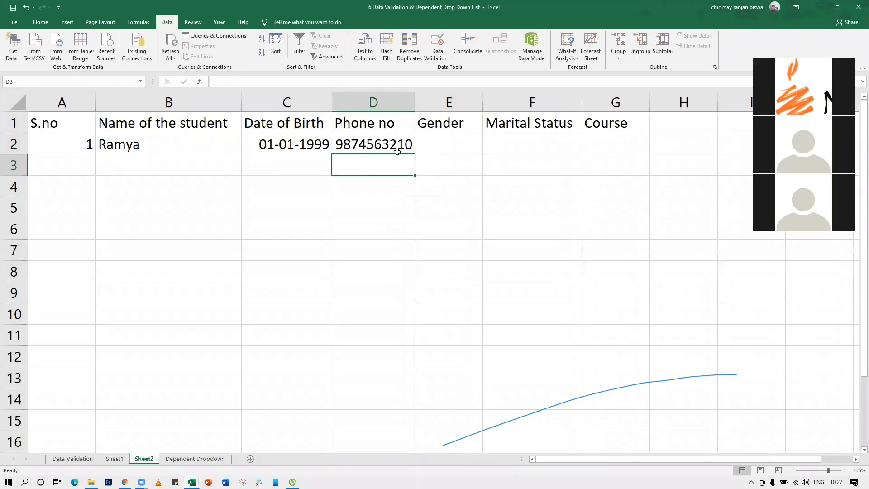
click(453, 140)
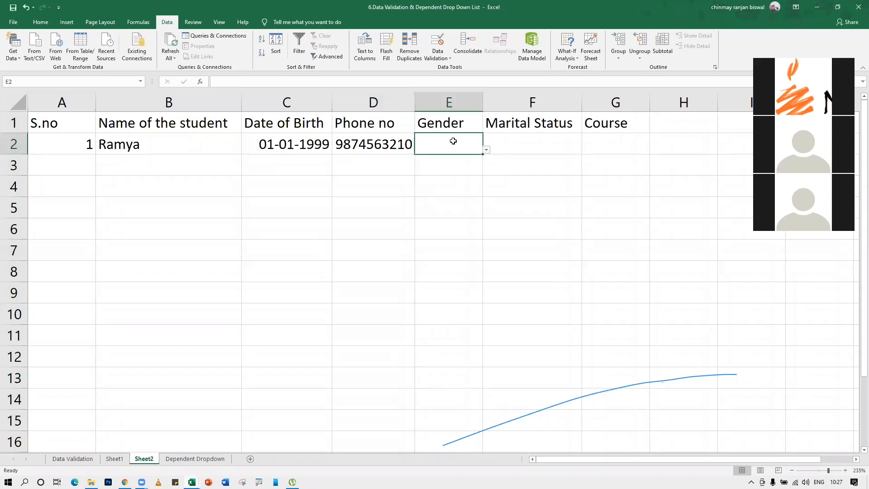
Choose Female, Single and Computer from the E2:G2 dropdowns for the first student
click(486, 149)
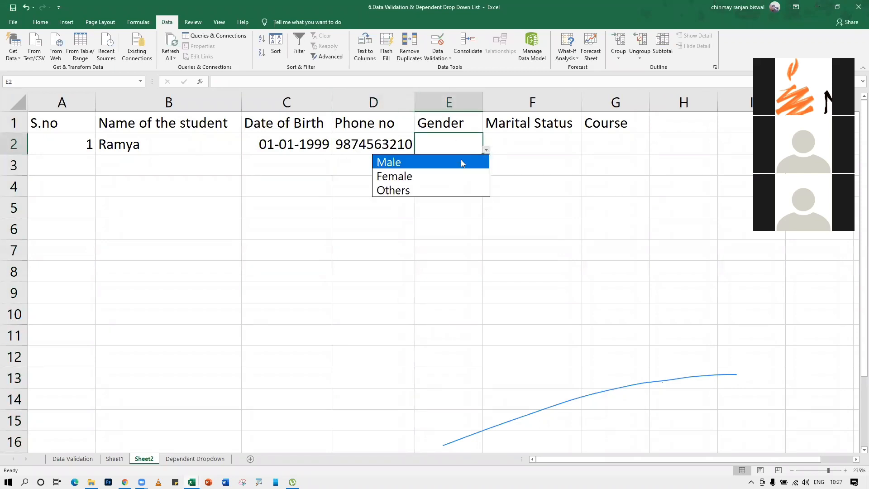
click(462, 178)
click(529, 145)
click(586, 150)
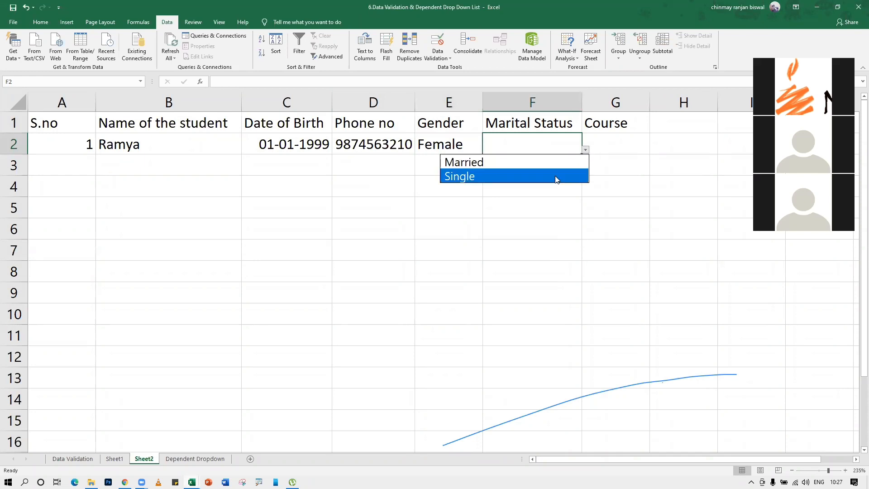
click(558, 177)
click(620, 147)
click(654, 151)
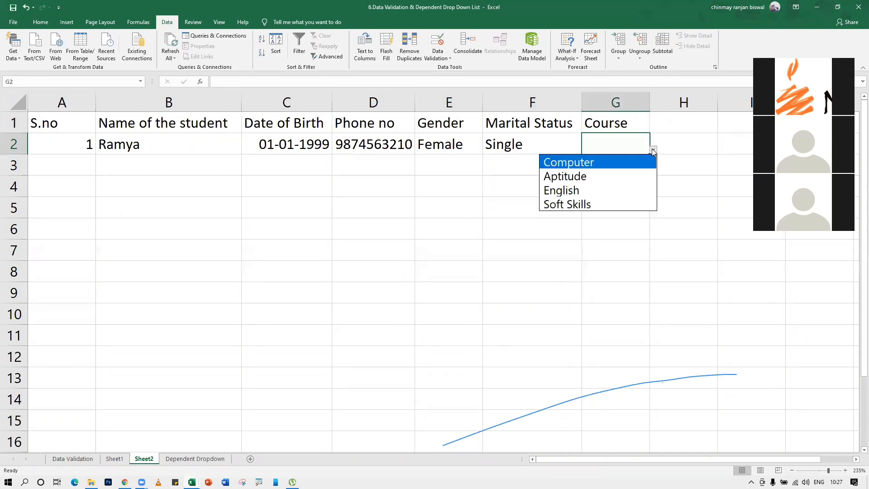
click(610, 168)
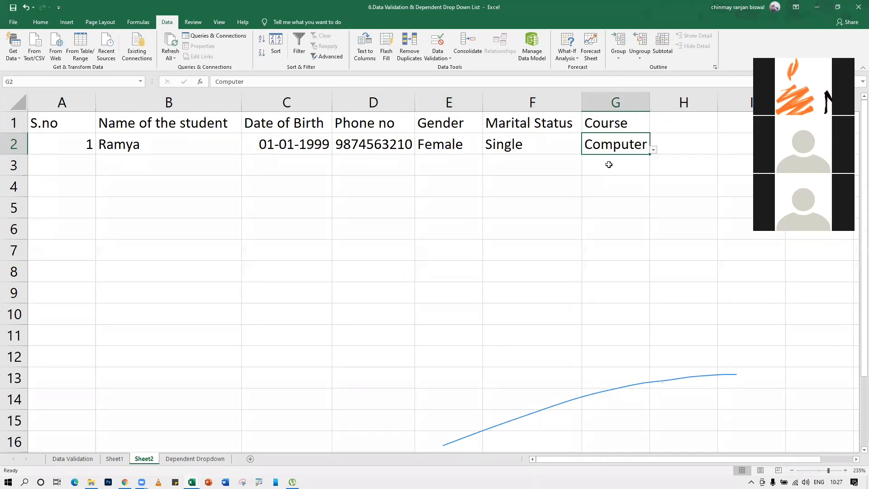
Start row 3 with S.no 2, the second student's name, DOB 02-19-2020 and a phone number
click(72, 169)
text(2)
click(146, 169)
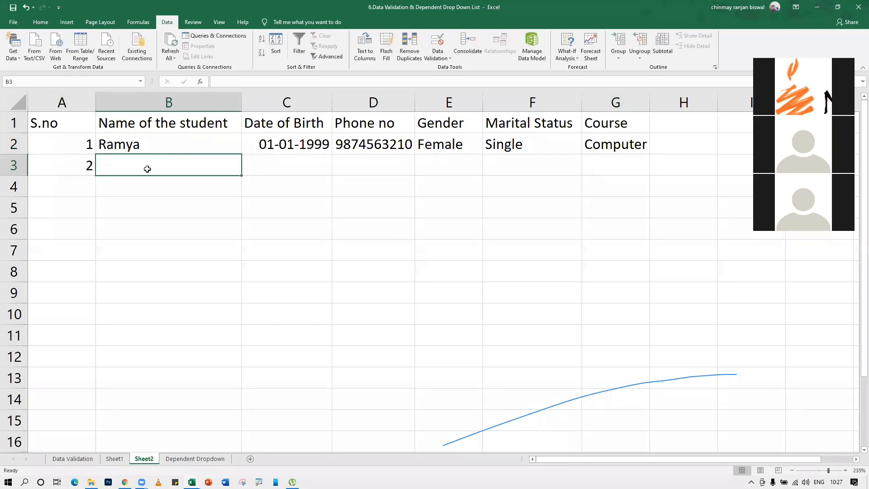
text(Pranaya)
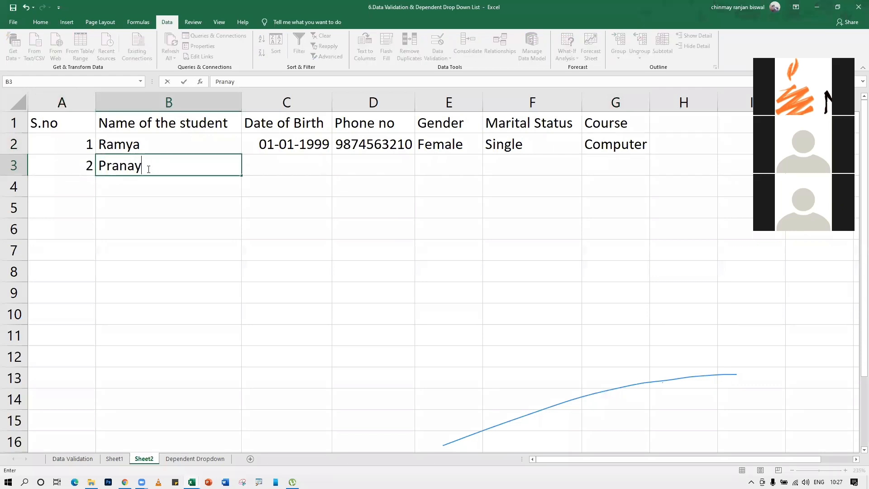
key(Tab)
text(02-19-2020)
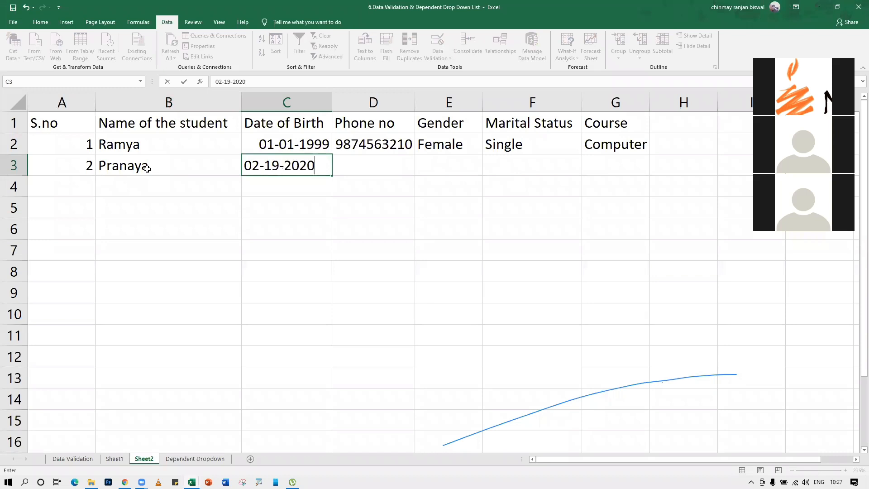
key(Tab)
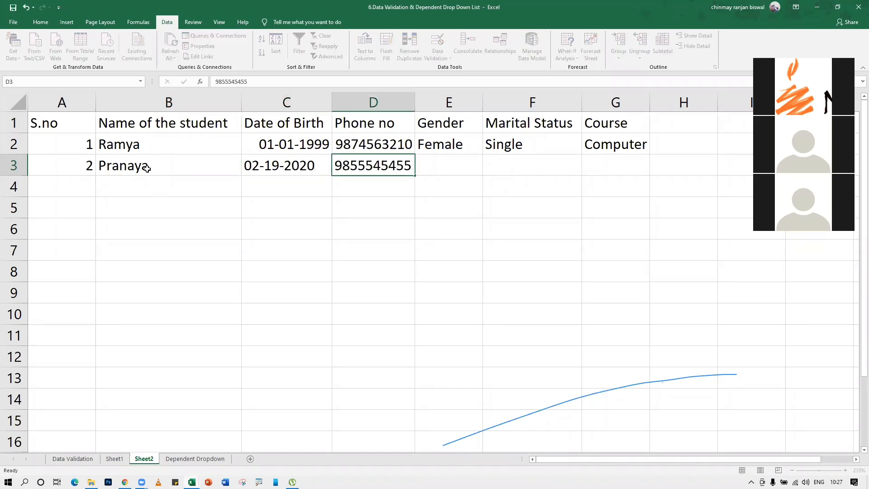
key(Tab)
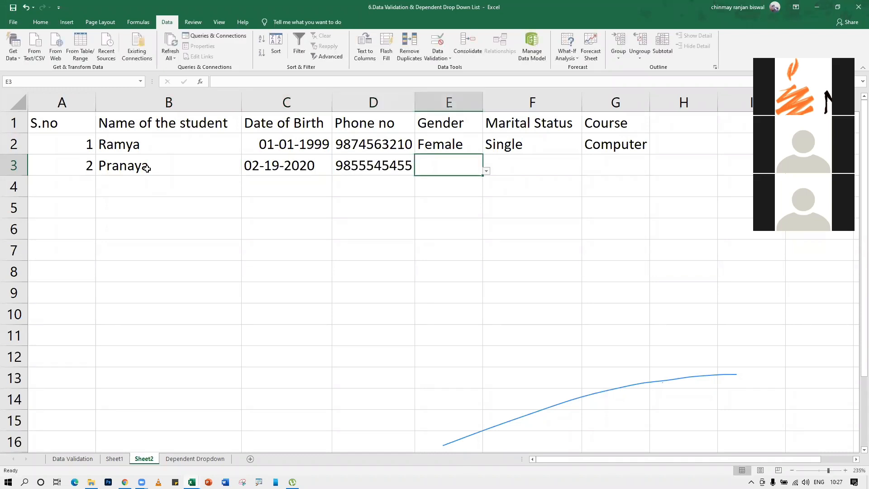
Set the second student's gender to Female, status to Single and course to English in E3:G3
click(488, 172)
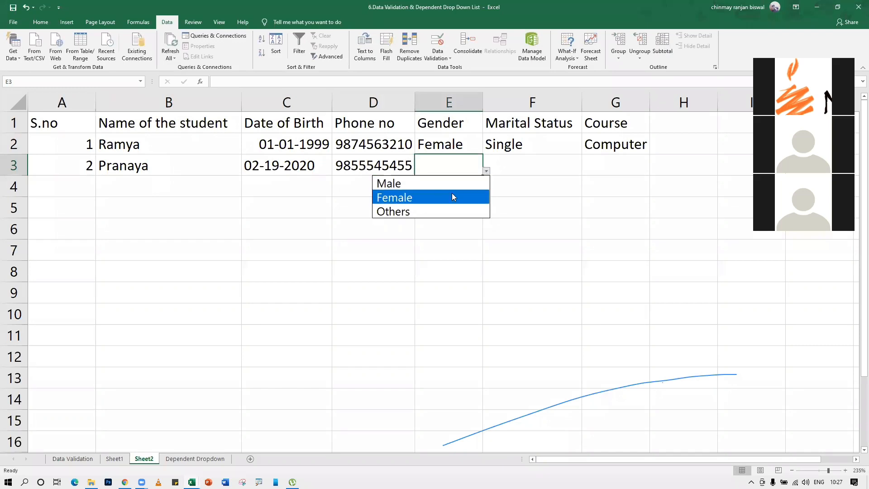
click(453, 196)
click(541, 169)
click(592, 169)
click(572, 169)
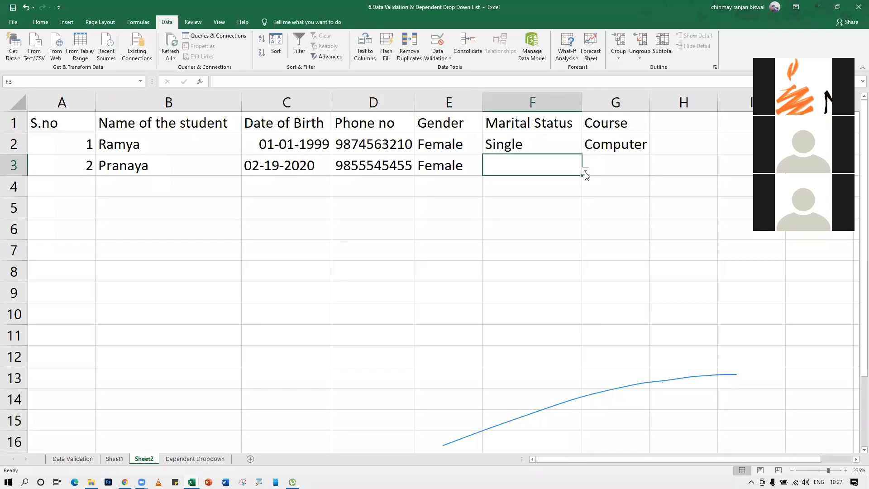
click(585, 170)
click(541, 192)
click(640, 164)
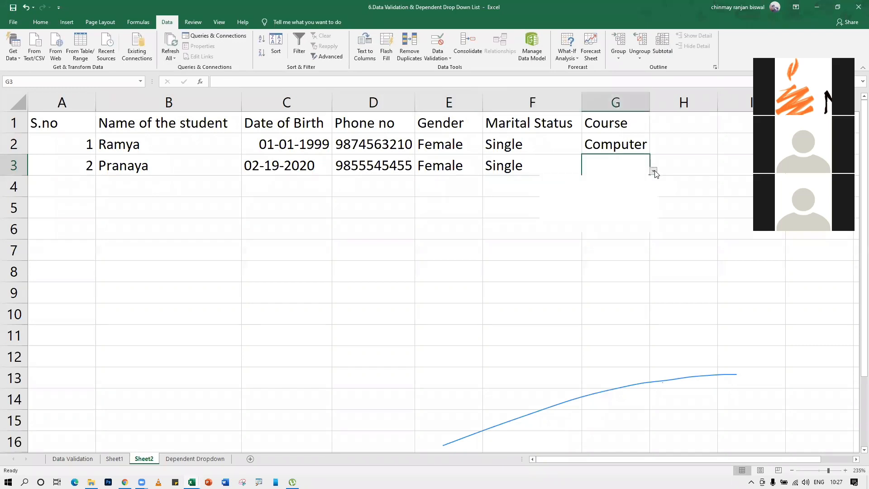
click(654, 171)
click(595, 195)
click(653, 170)
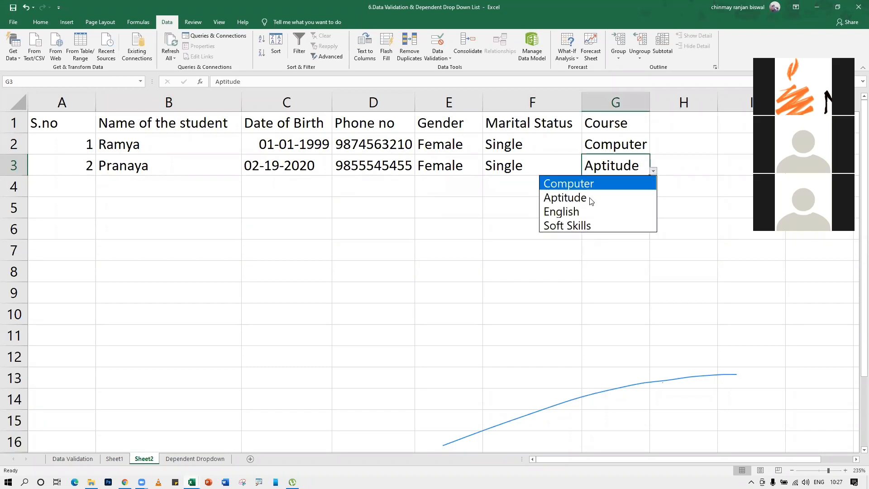
click(588, 210)
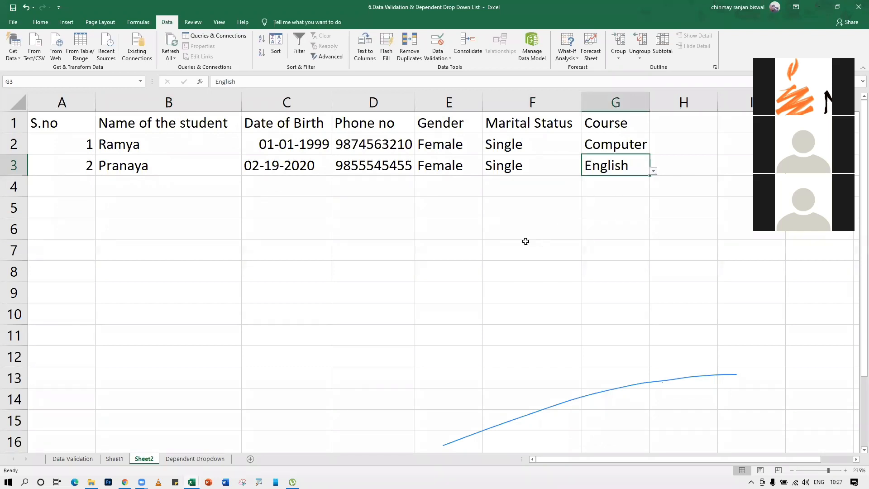
click(423, 235)
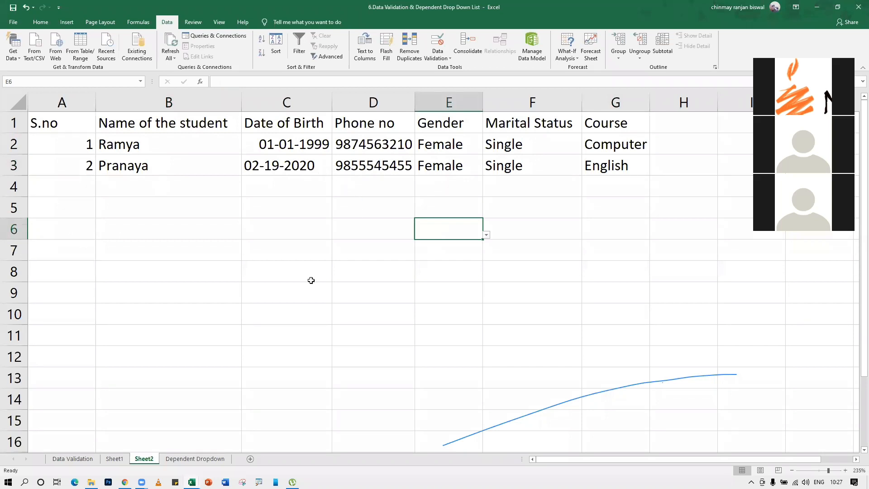
Hide Sheet1, the sheet holding the source lists
click(110, 461)
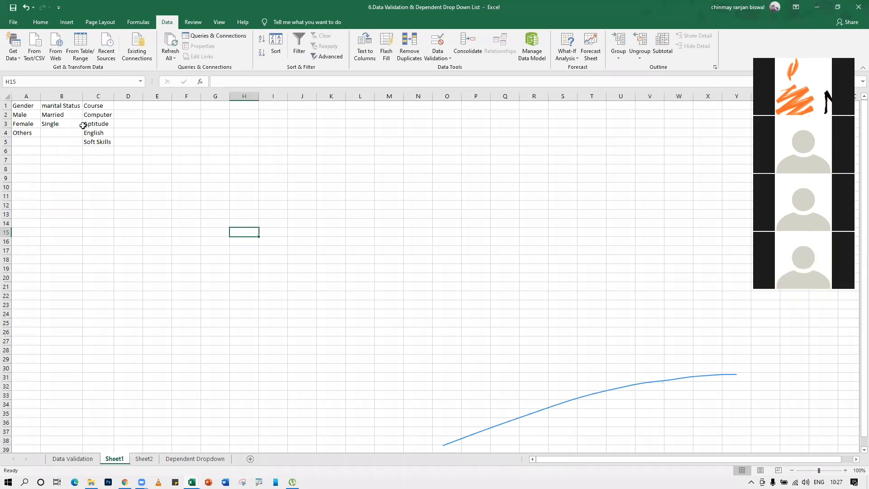
right_click(116, 460)
click(134, 428)
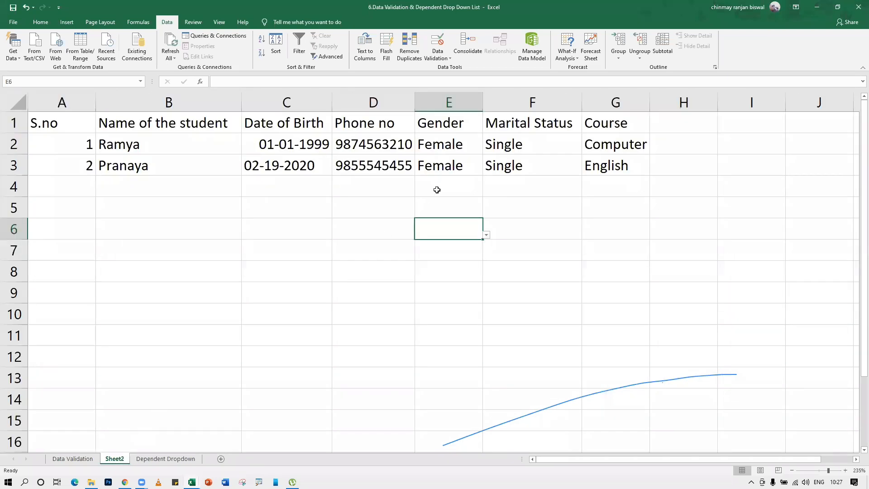
Pick Male from the Gender dropdown in Sheet2's E4
click(437, 189)
click(486, 193)
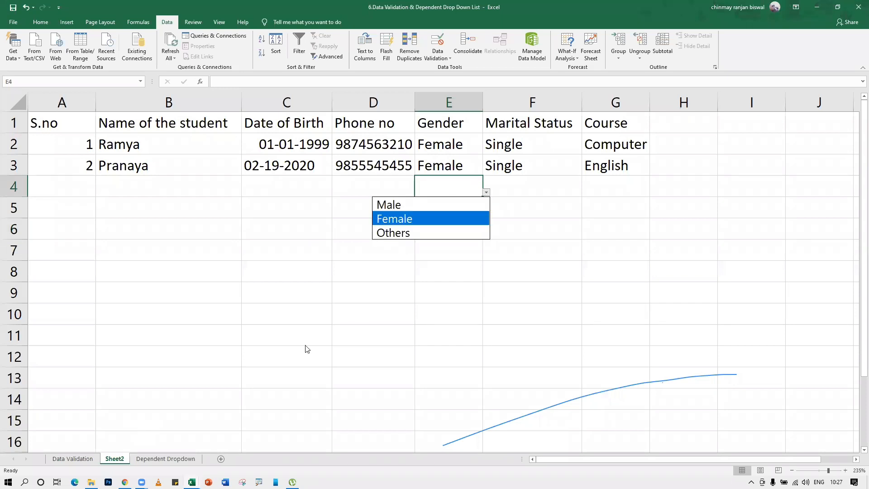
click(437, 206)
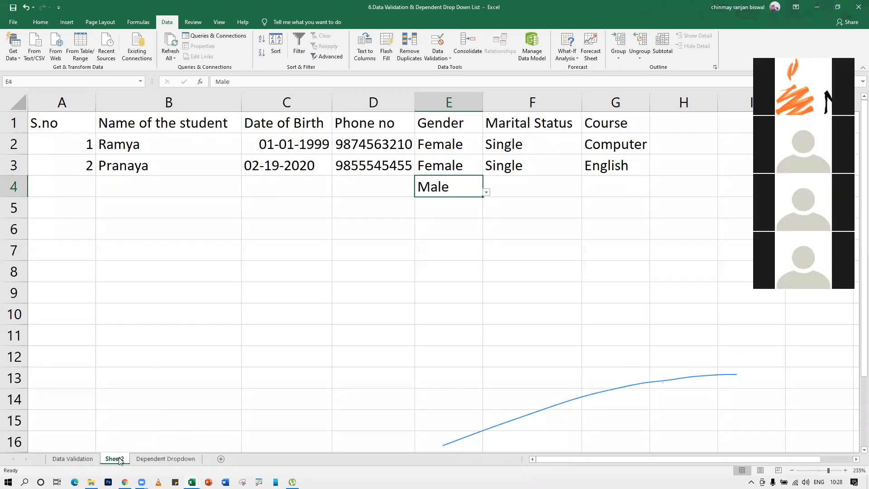
Unhide Sheet1 so its option lists are visible again
right_click(154, 459)
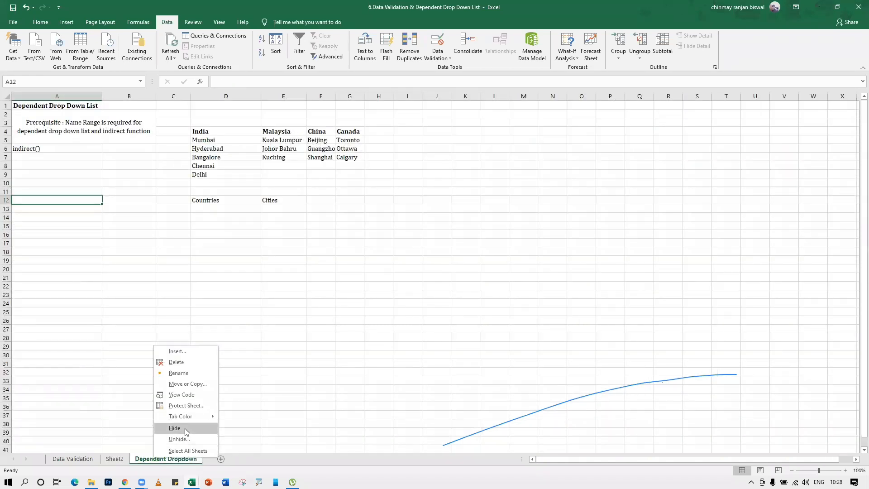
click(180, 439)
click(196, 462)
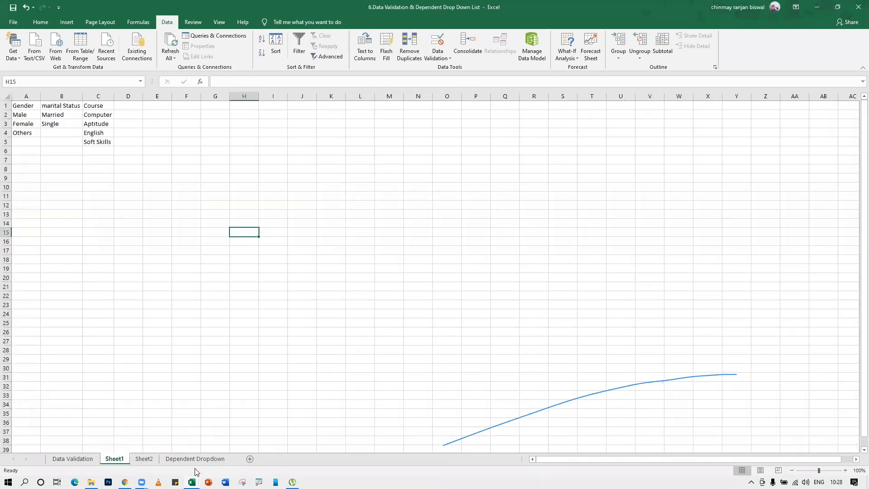
click(46, 122)
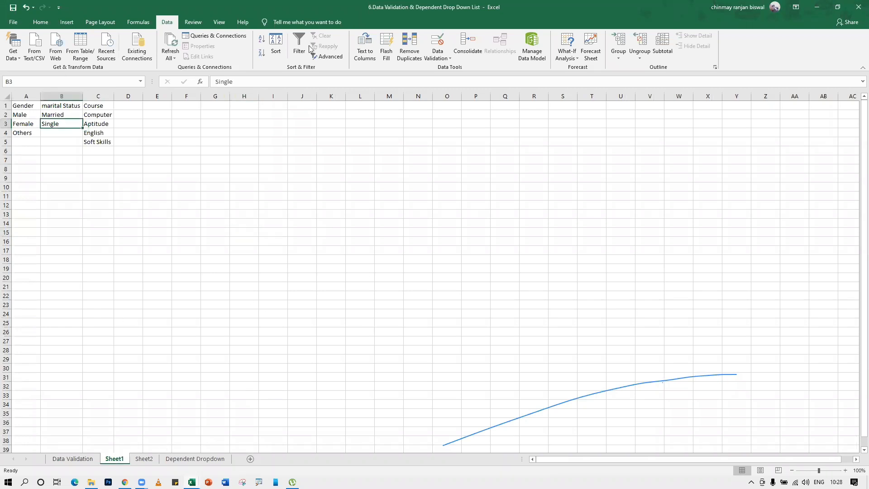
Open Sheet1's Protect Sheet settings and place the cursor in the password field
click(743, 2)
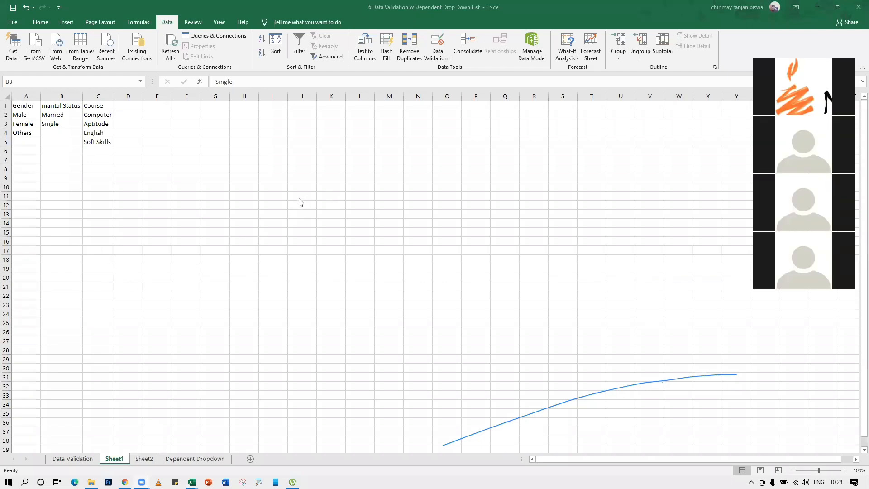
click(117, 461)
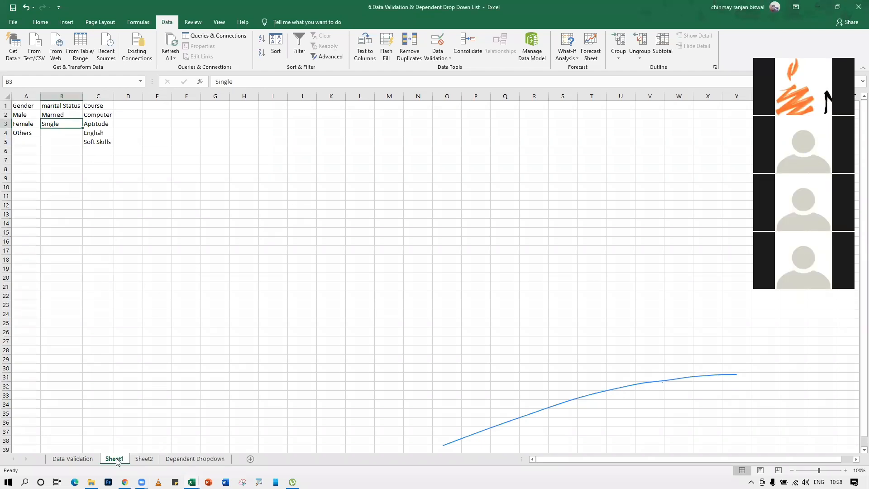
right_click(116, 460)
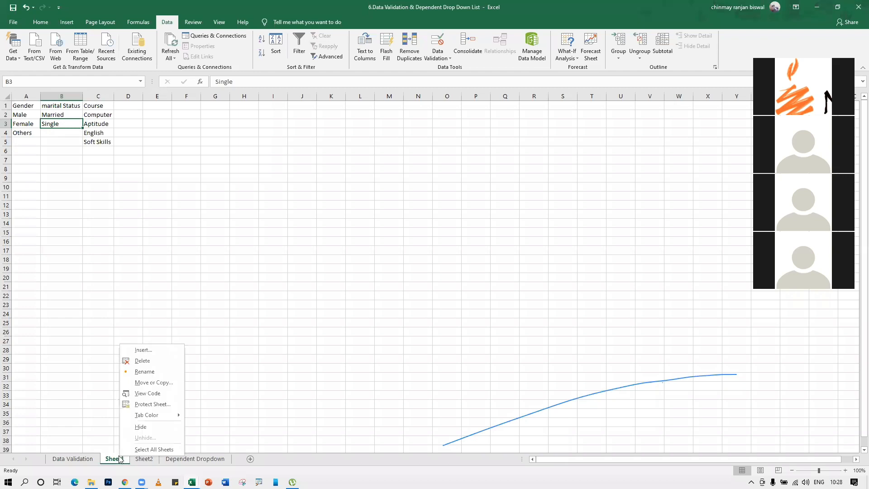
click(154, 405)
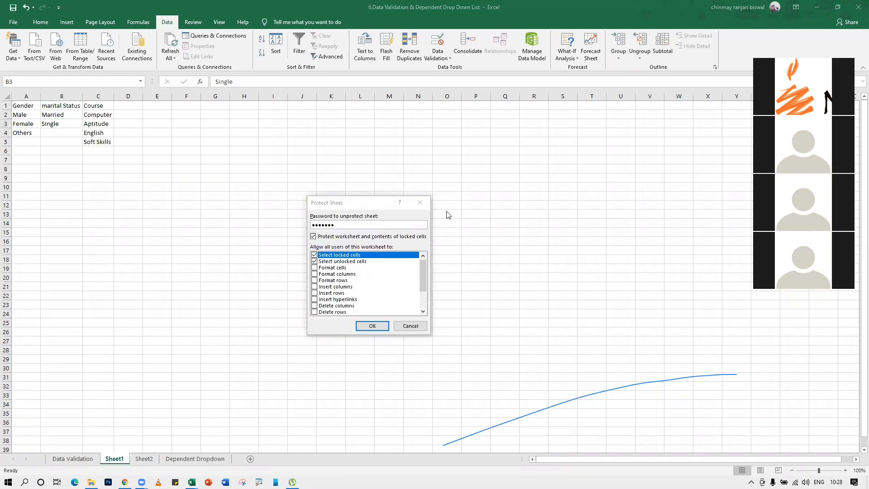
click(360, 224)
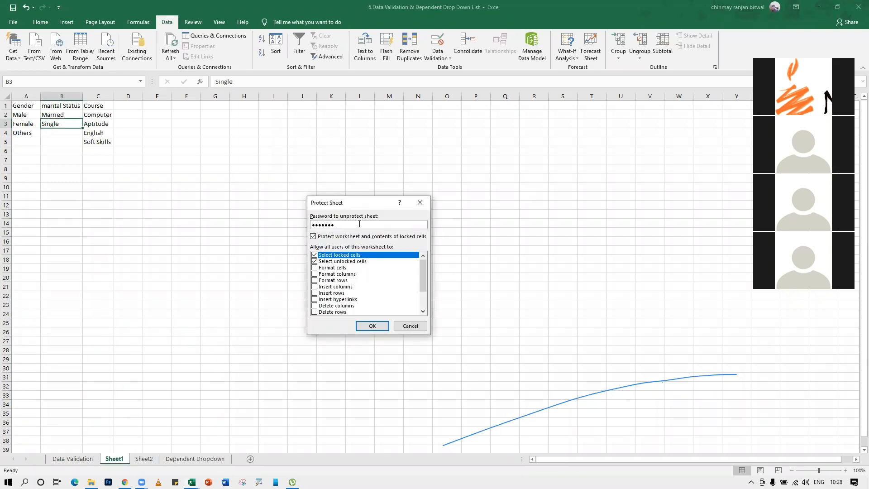
Allow every listed user action, from formatting cells through editing scenarios, and apply protection
click(314, 268)
click(314, 274)
click(315, 280)
click(314, 287)
click(315, 293)
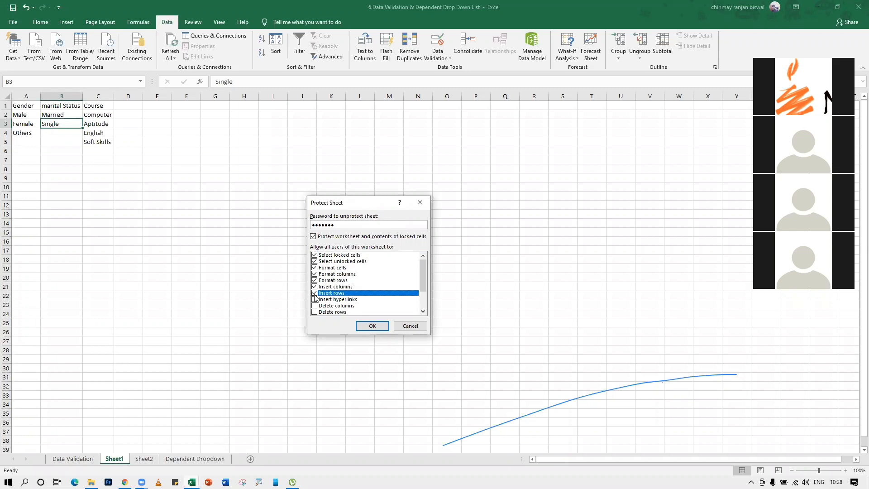
click(314, 300)
click(314, 306)
scroll(316, 312, down, 2)
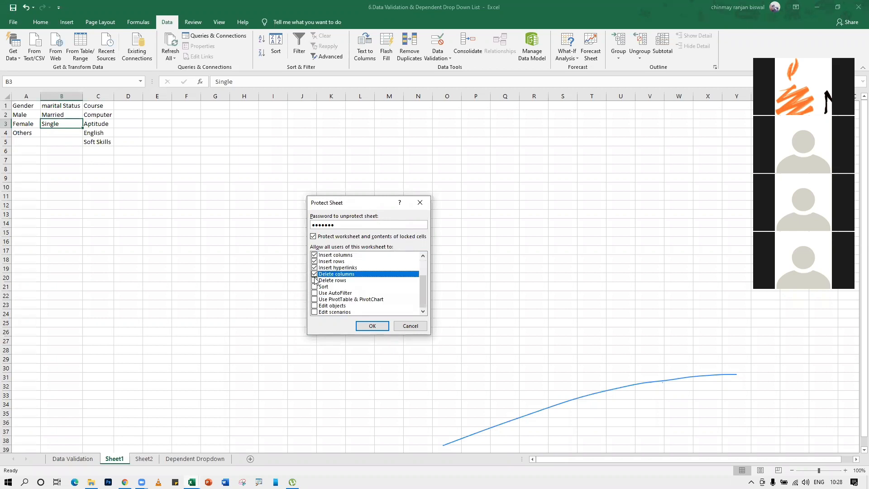
click(314, 281)
click(314, 286)
click(314, 293)
click(314, 299)
click(314, 306)
click(314, 312)
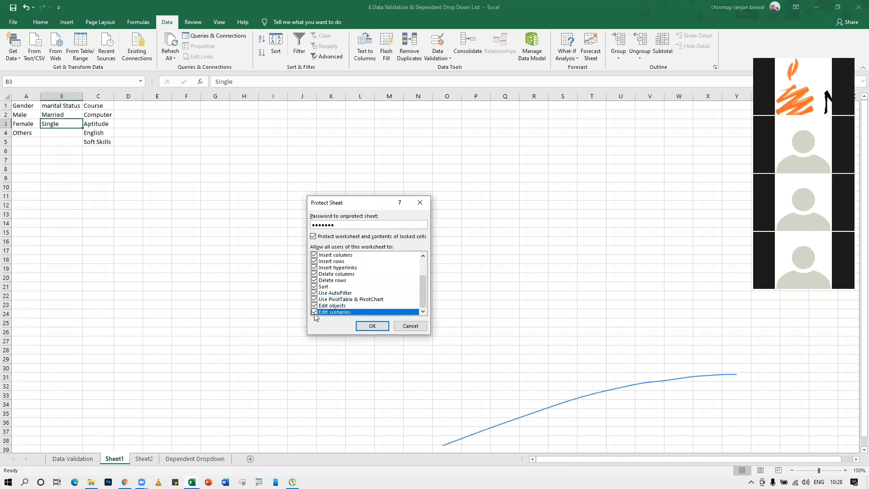
click(372, 326)
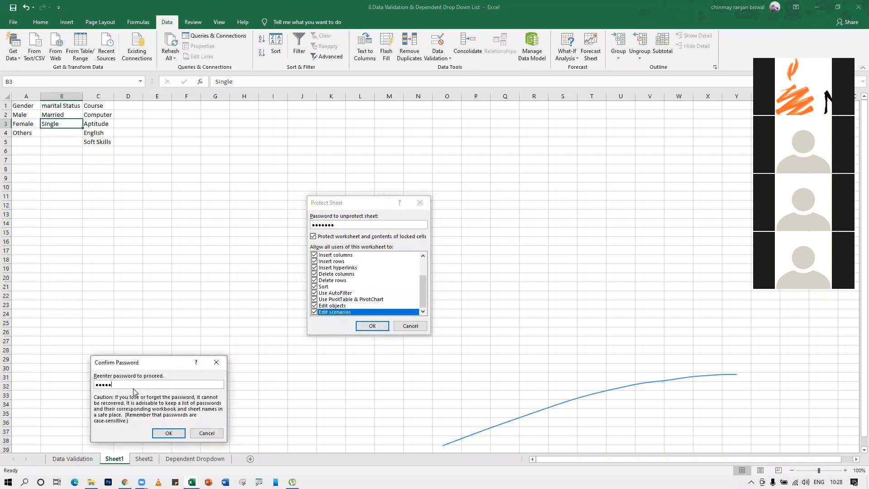
Confirm the protection password and check that English in C4 refuses edits
click(168, 434)
click(294, 213)
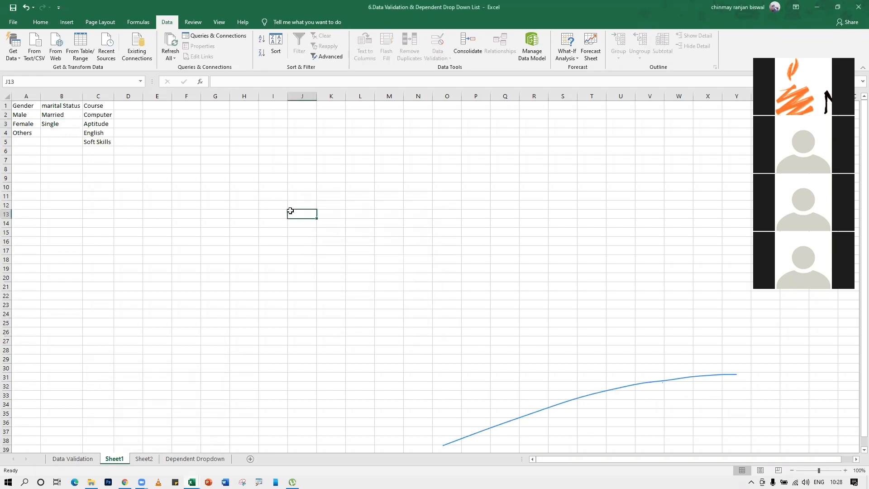
double_click(106, 132)
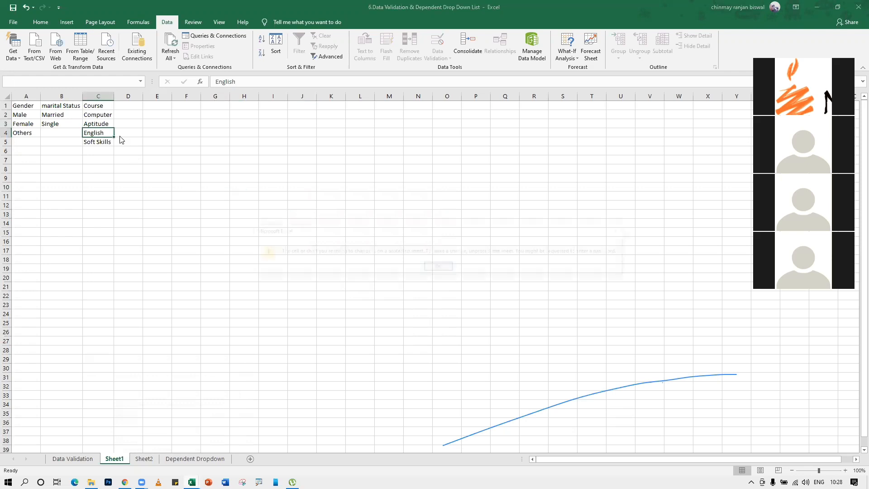
click(440, 268)
Check that Single in B3 and Soft Skills in C5 are also locked against edits
double_click(72, 123)
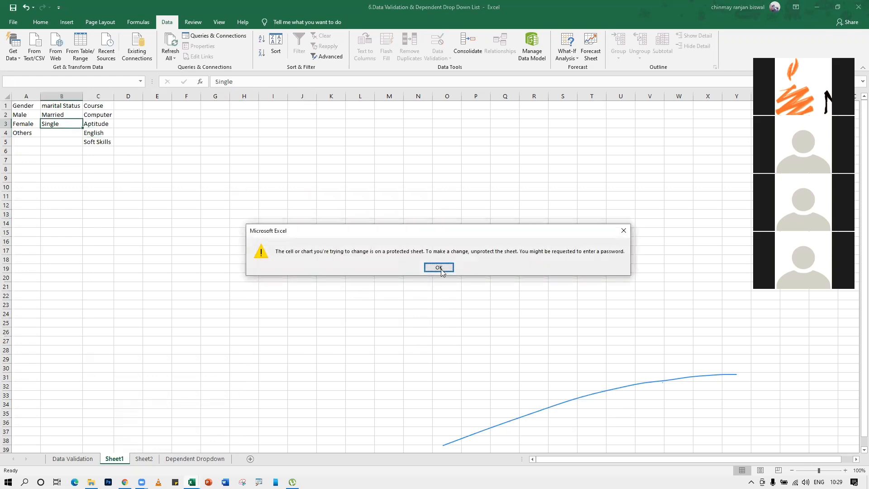
click(439, 268)
double_click(91, 143)
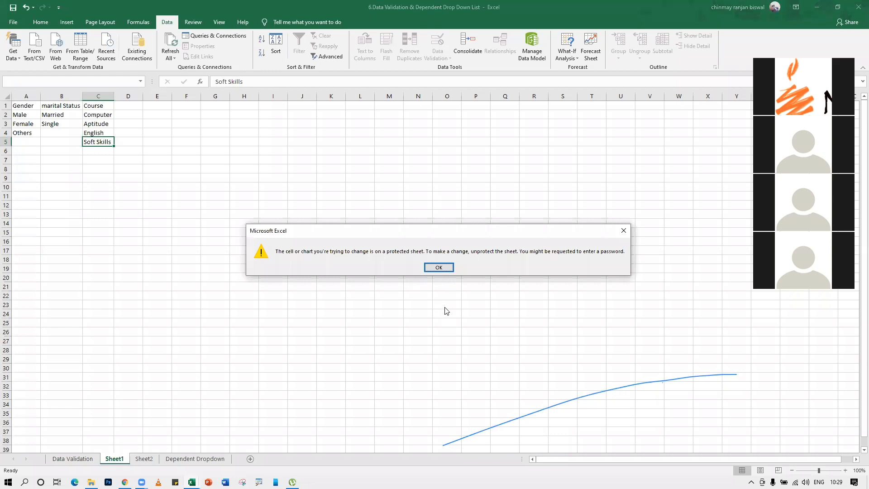
click(446, 268)
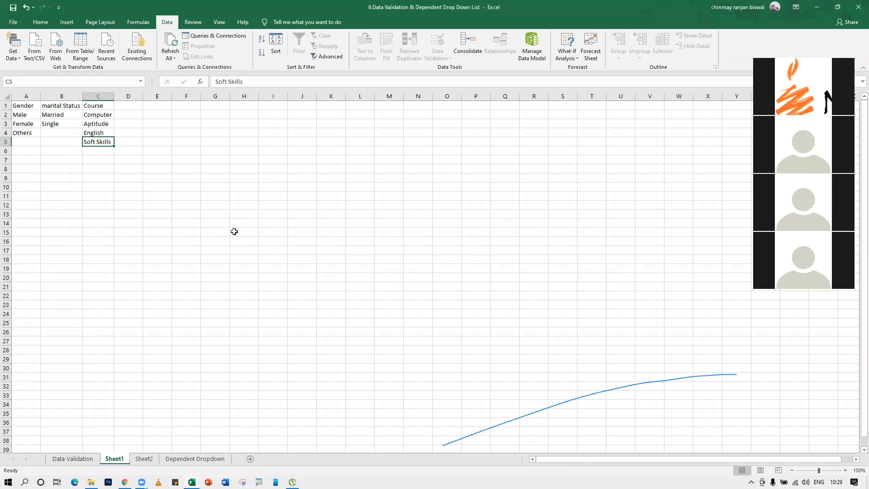
Unprotect Sheet1 by entering its password
right_click(119, 460)
click(160, 405)
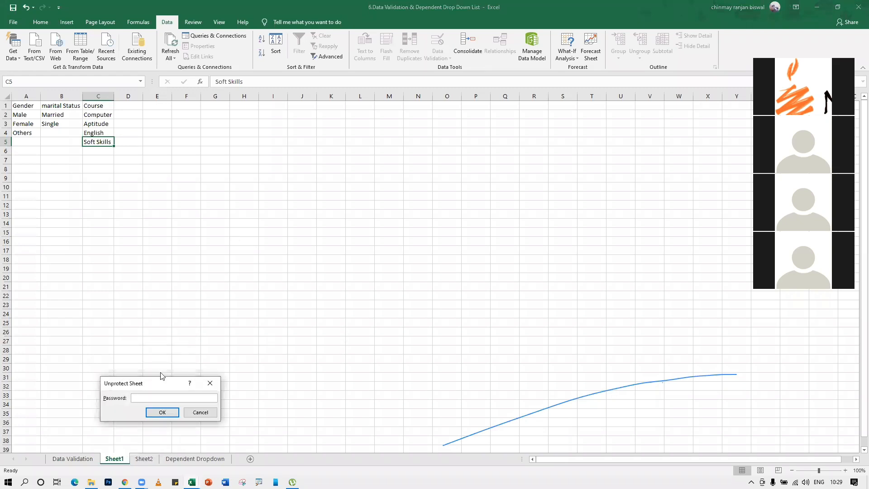
drag(160, 384, 411, 219)
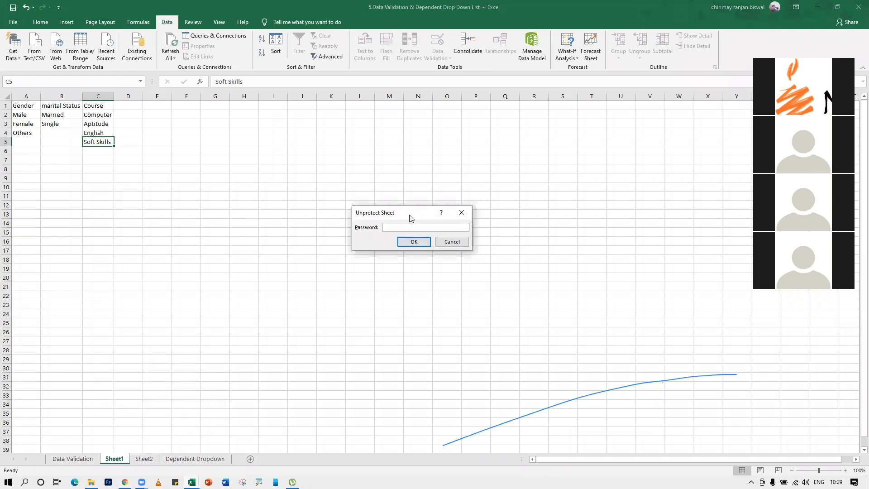
click(409, 240)
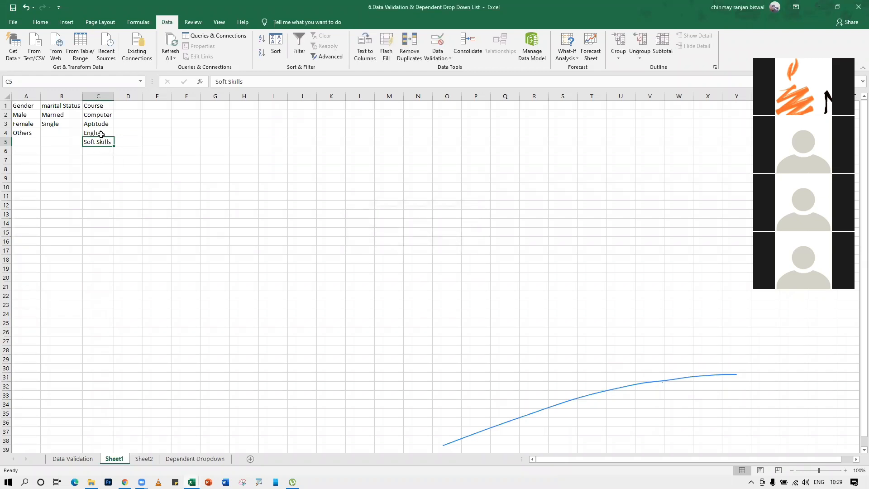
Test that C4 accepts an edit by typing 'Engl', then reopen the Protect Sheet settings
click(101, 134)
text(Engl)
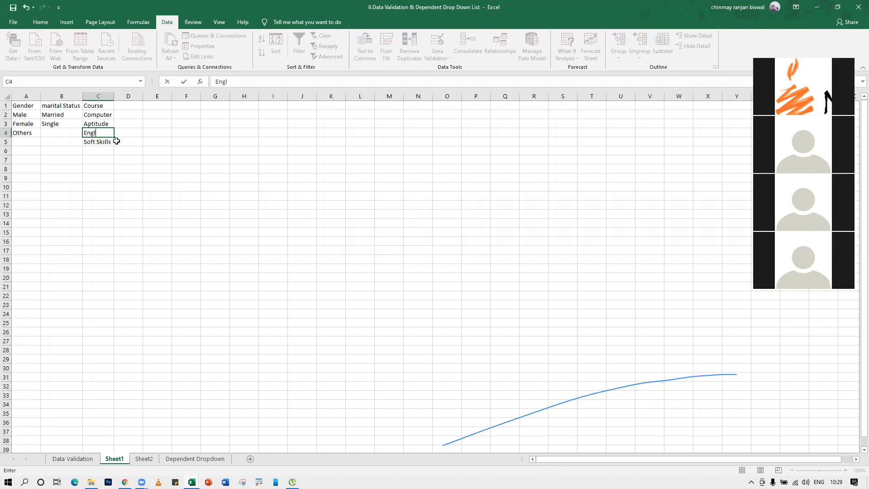
key(Return)
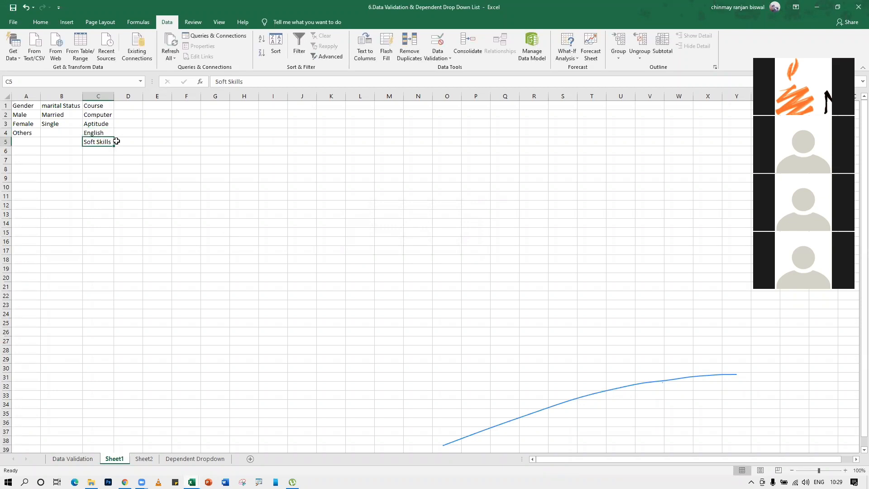
right_click(124, 460)
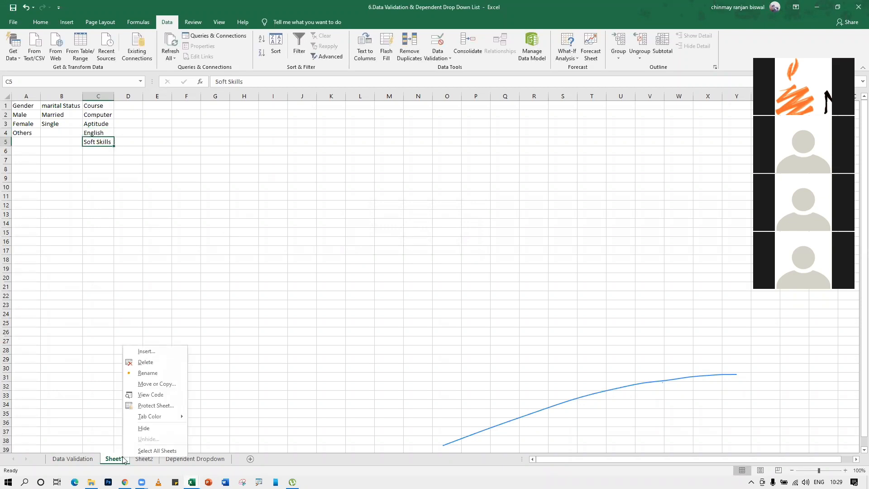
click(147, 406)
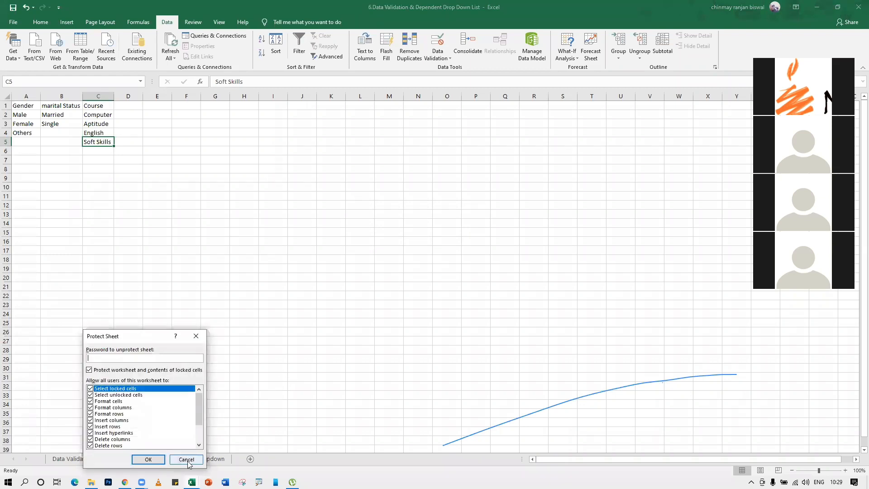